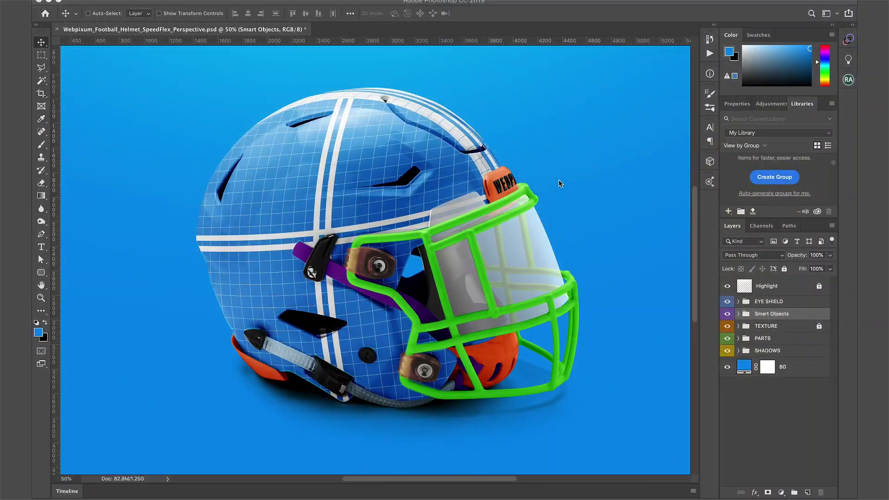
Open the Shell Logo/Design smart object's contents and select the panther artwork in Illustrator
left_click(760, 420)
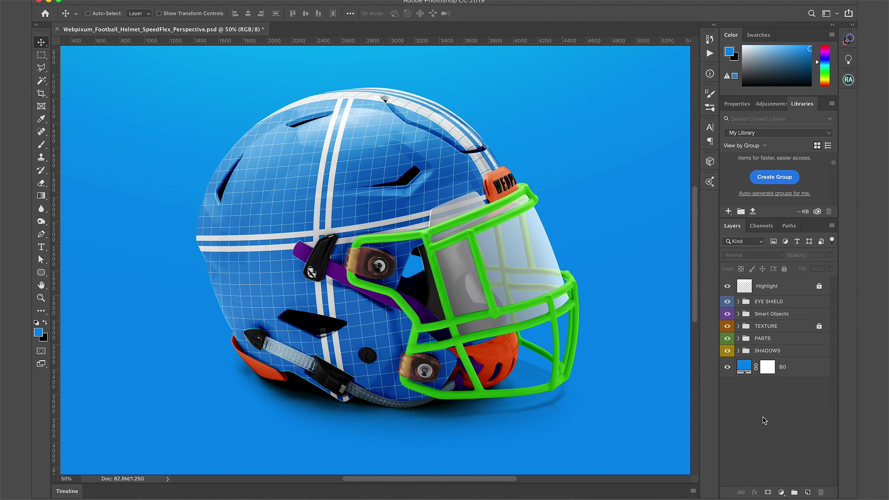
left_click(336, 203)
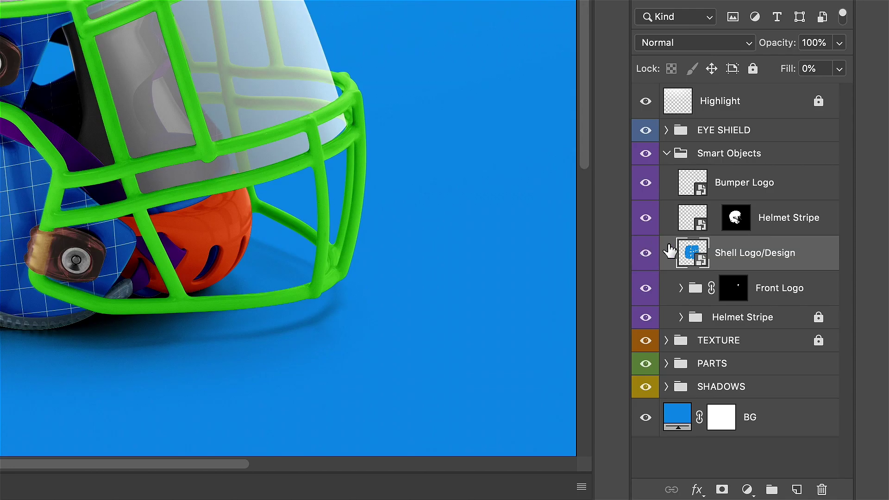
double_click(692, 254)
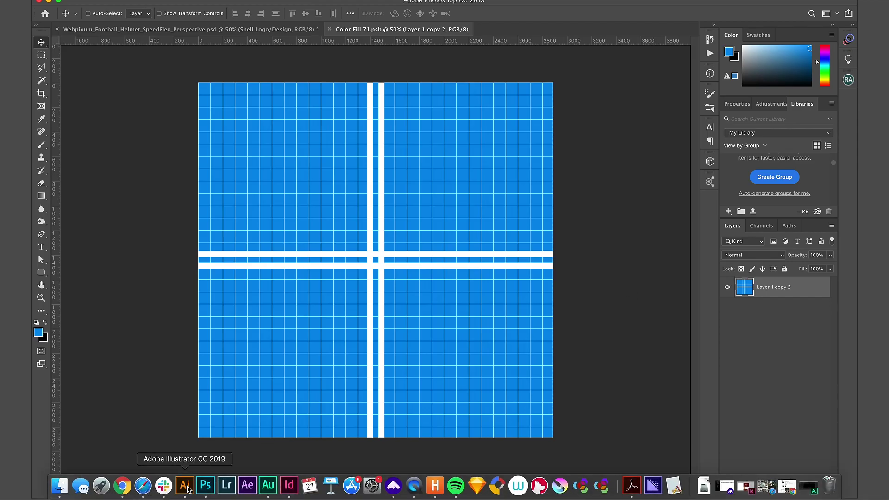
left_click(189, 490)
left_click_drag(302, 201, 463, 310)
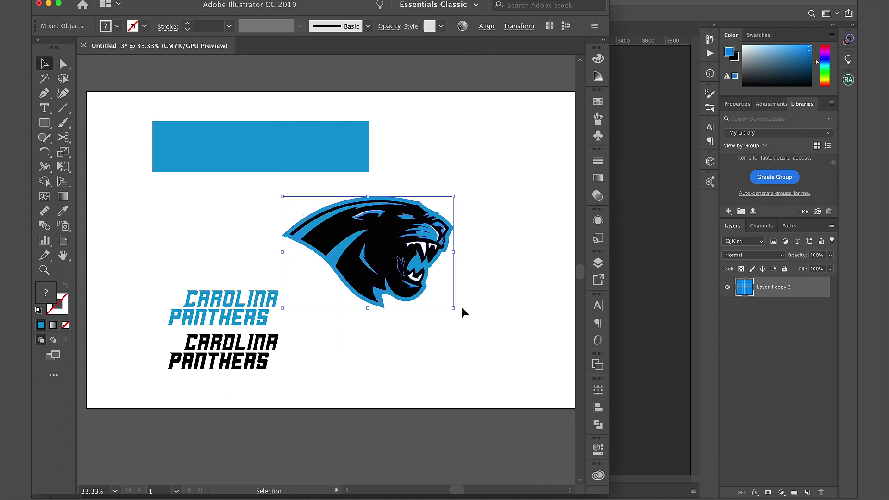
Paste the panther as a Smart Object, shrink it toward the upper left, hide the grid, and save
left_click(635, 275)
key("super+v")
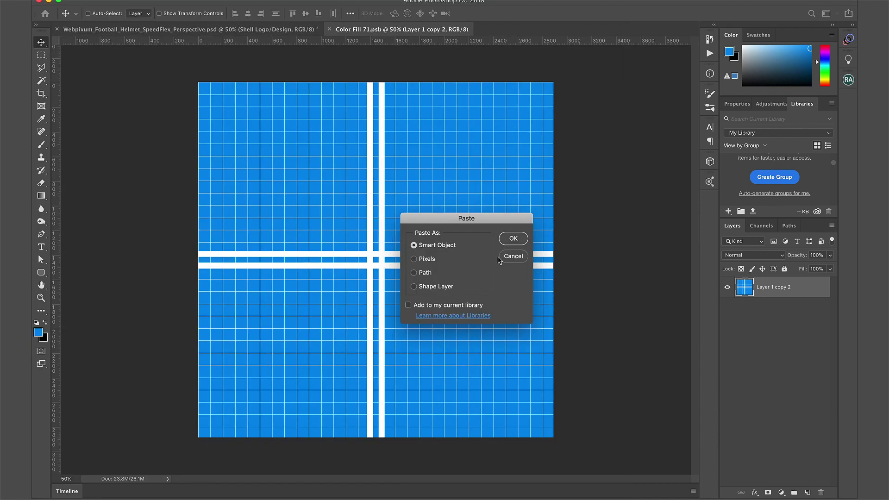
left_click(513, 239)
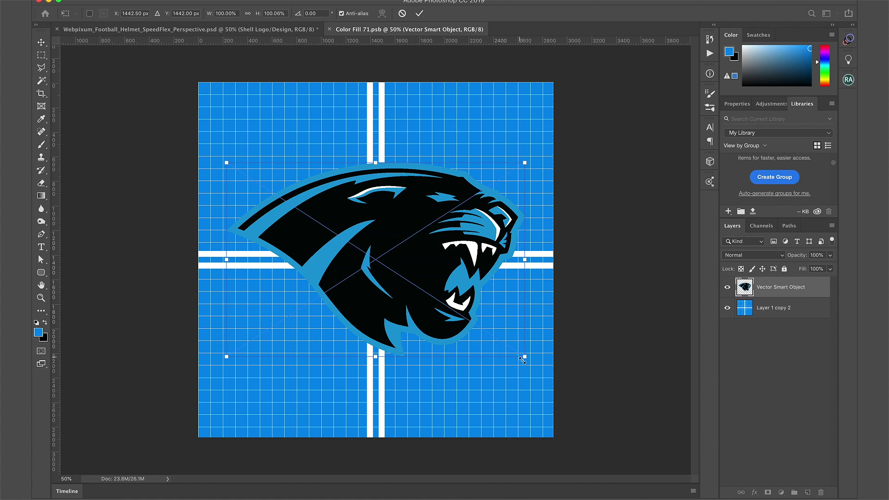
left_click_drag(522, 360, 479, 330)
left_click_drag(423, 275, 369, 232)
key("Return")
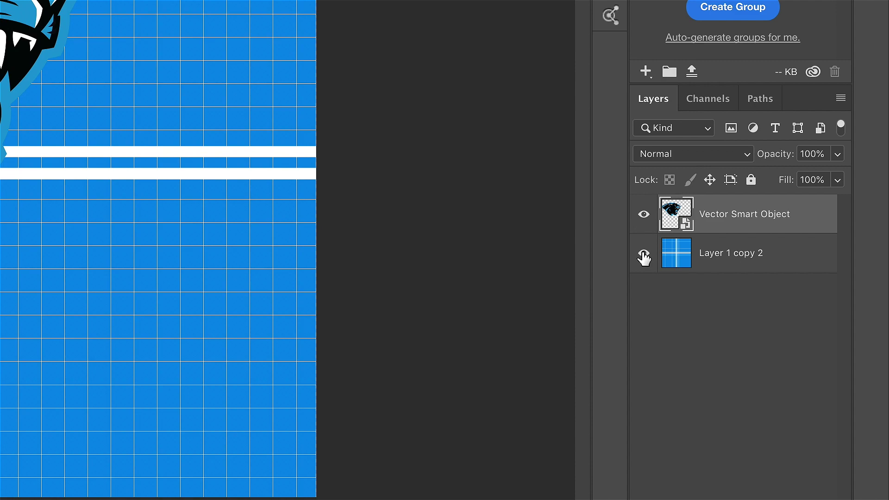
left_click(727, 308)
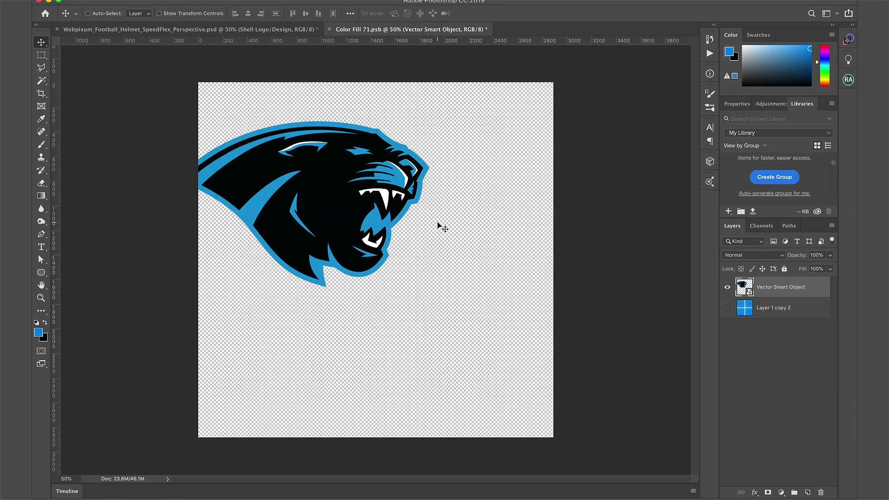
key("ctrl+s")
Close the shell design and open the Helmet Stripe smart object's contents
key("i")
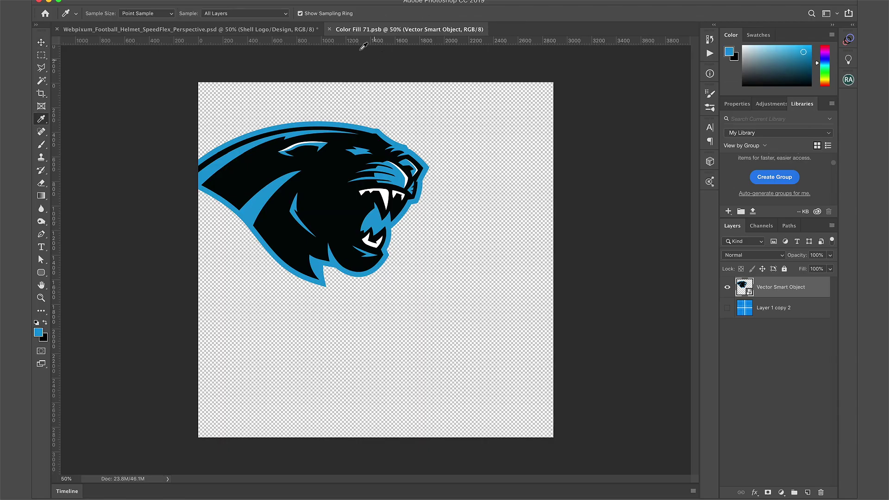
left_click(331, 30)
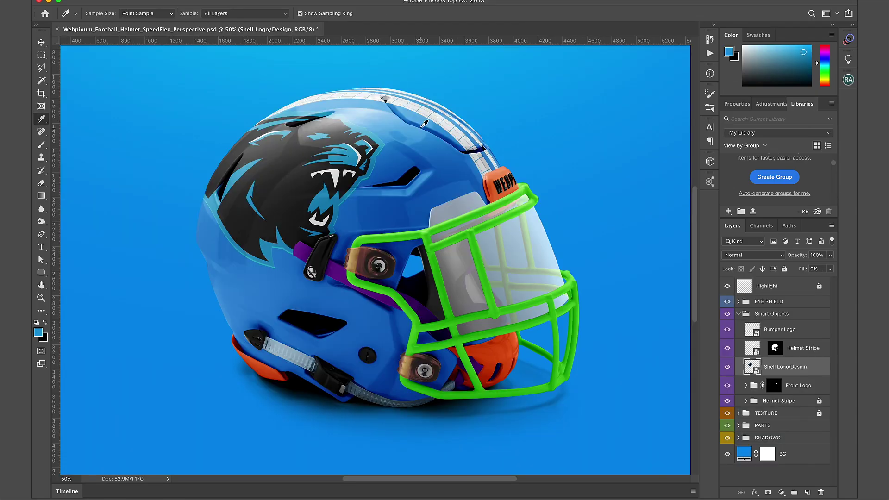
key("v")
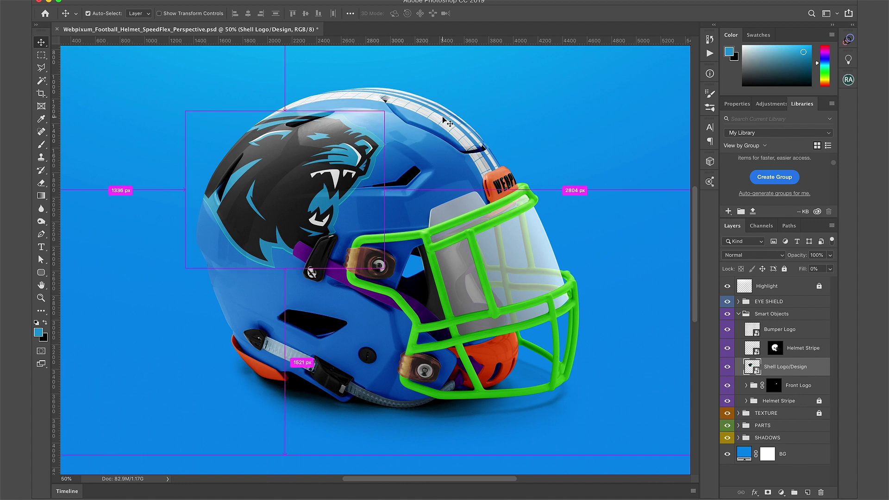
left_click(444, 130, "ctrl")
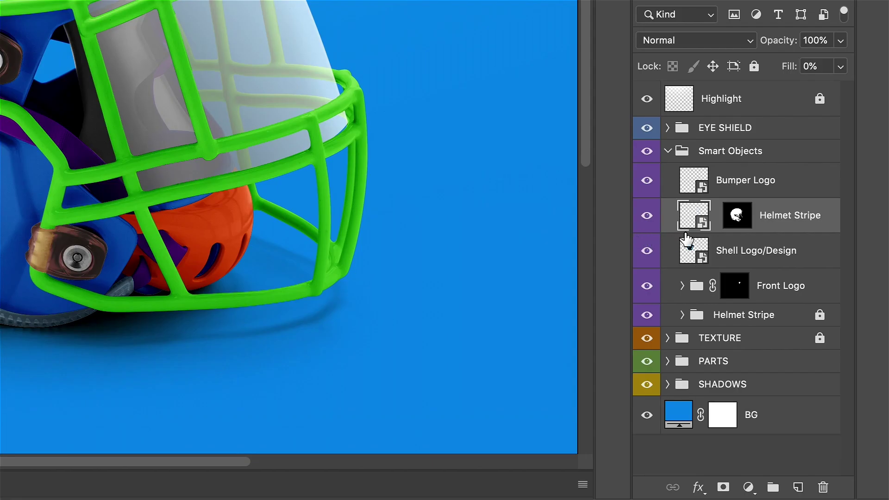
double_click(693, 216)
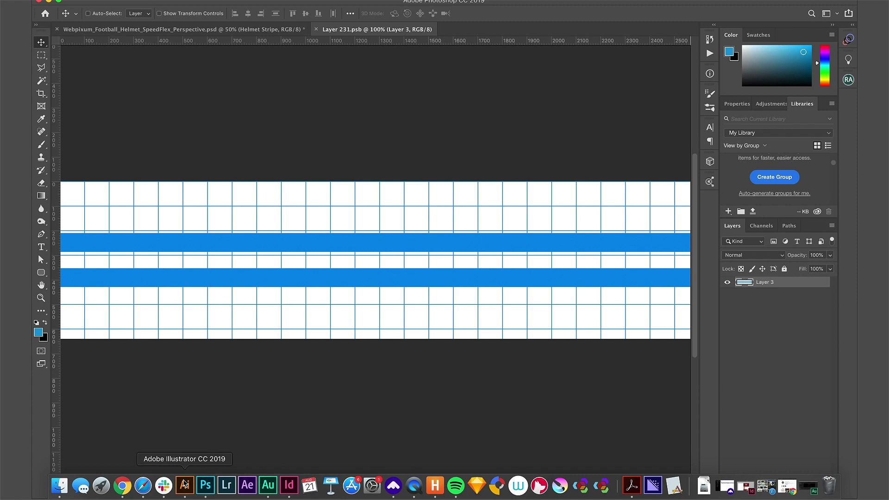
Paste the blue Illustrator rectangle into the stripe, hide the grid stripe layer, and close the file
left_click(227, 485)
left_click(294, 153)
key("ctrl+c")
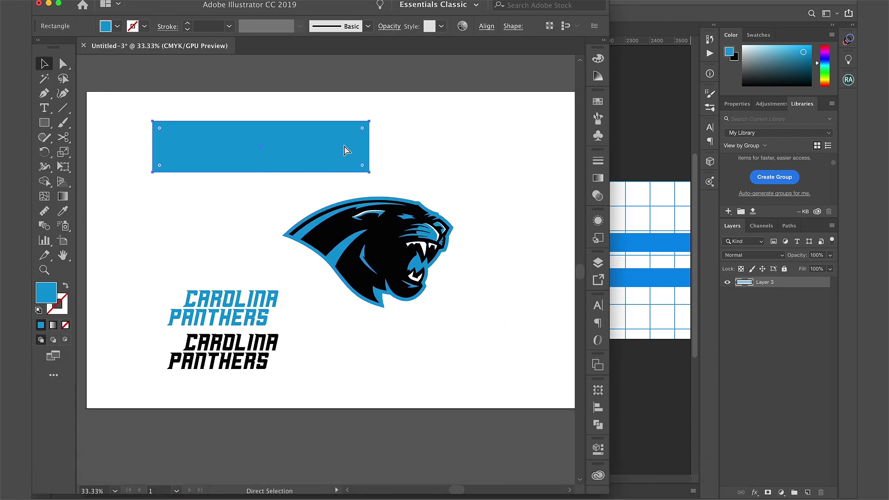
key("alt+Tab")
key("ctrl+v")
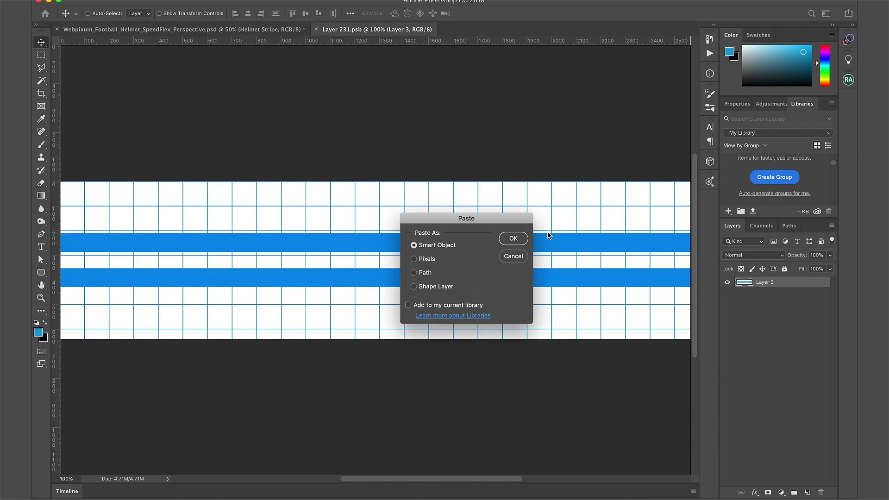
key("Return")
key("Return")
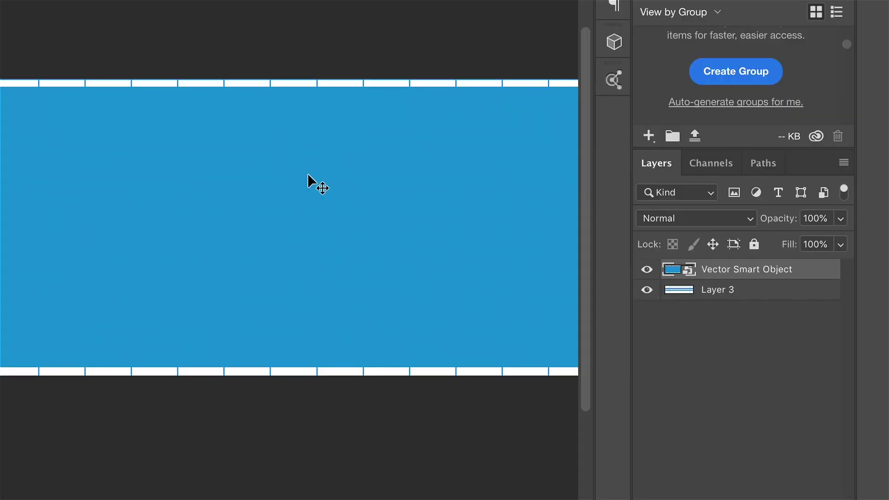
left_click(647, 290)
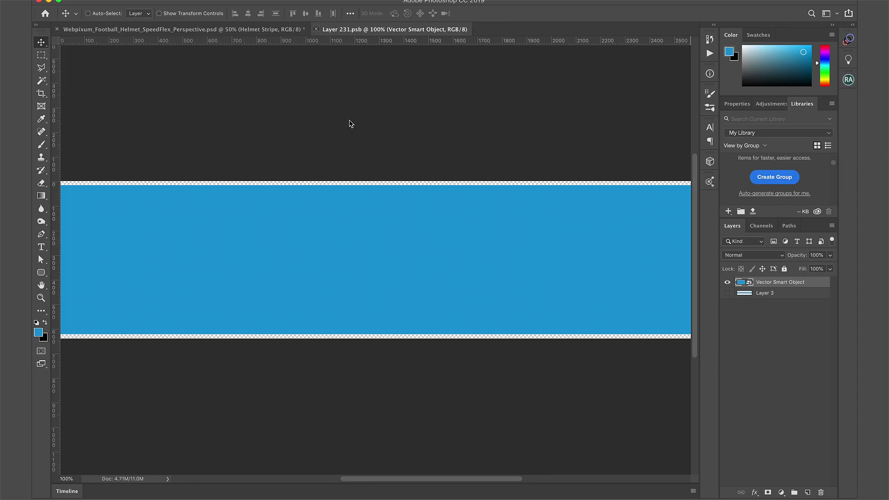
key("super+w")
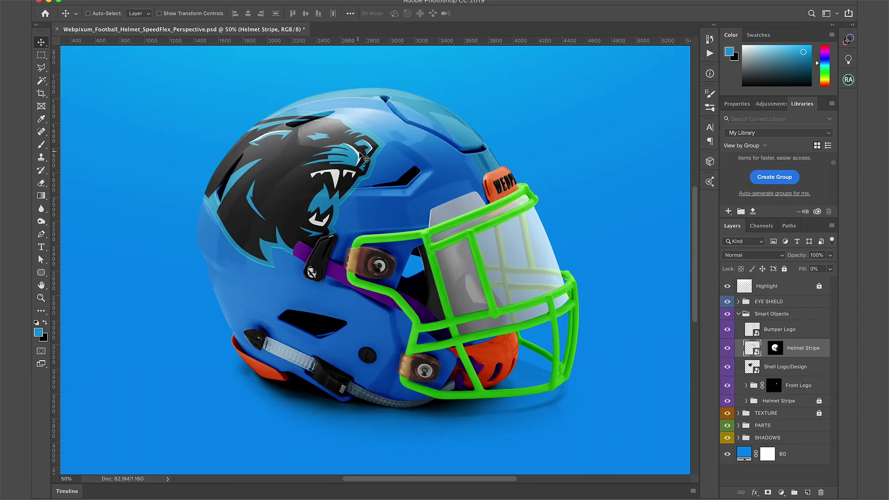
Change the helmet shell's fill colour to black (000000)
left_click(443, 181)
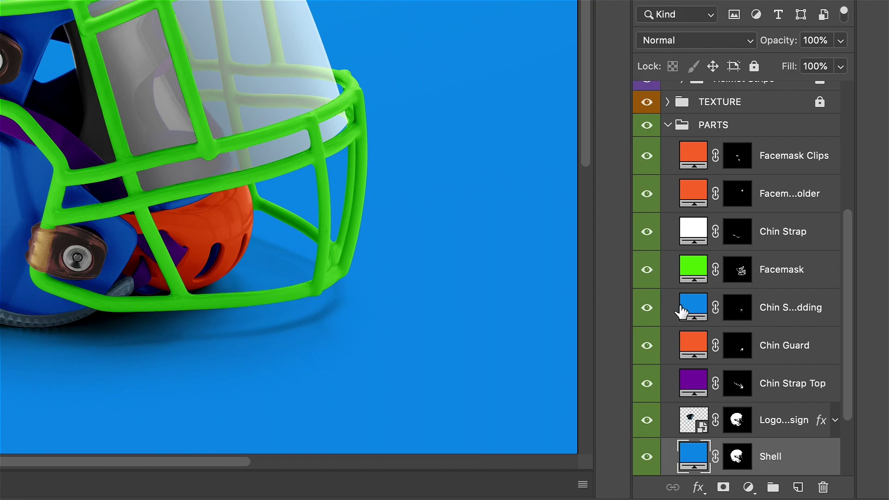
double_click(693, 458)
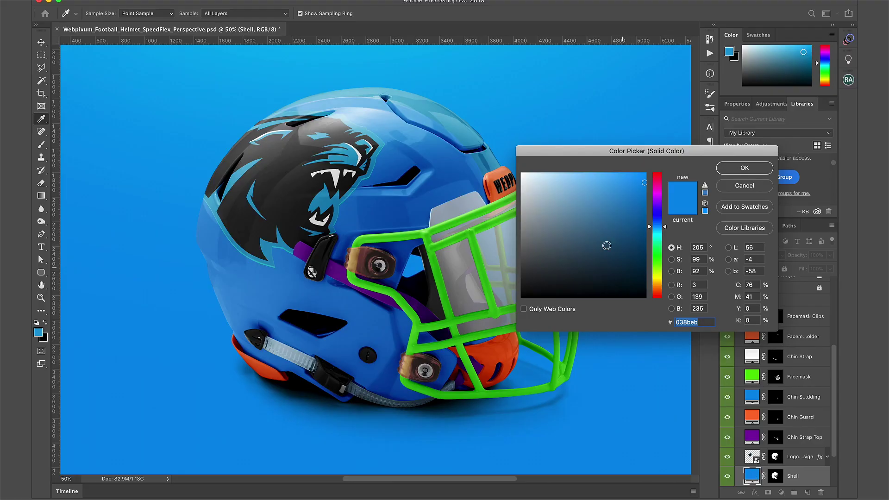
left_click_drag(606, 245, 499, 322)
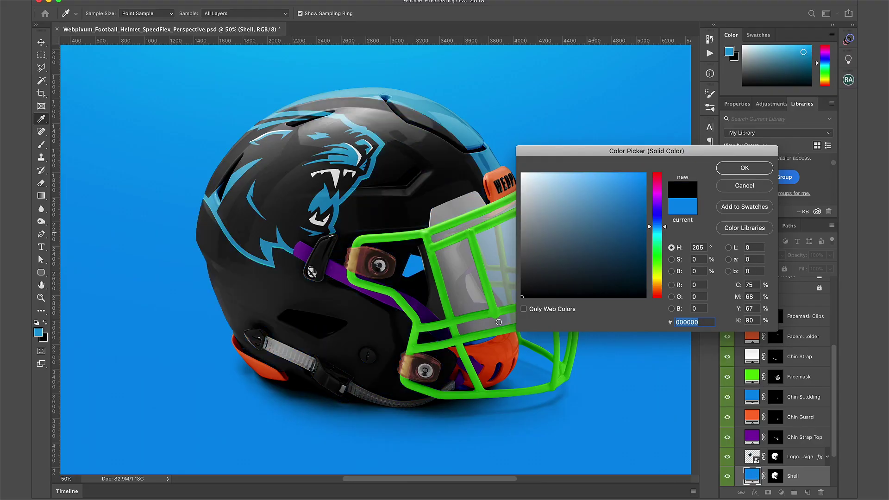
left_click(734, 170)
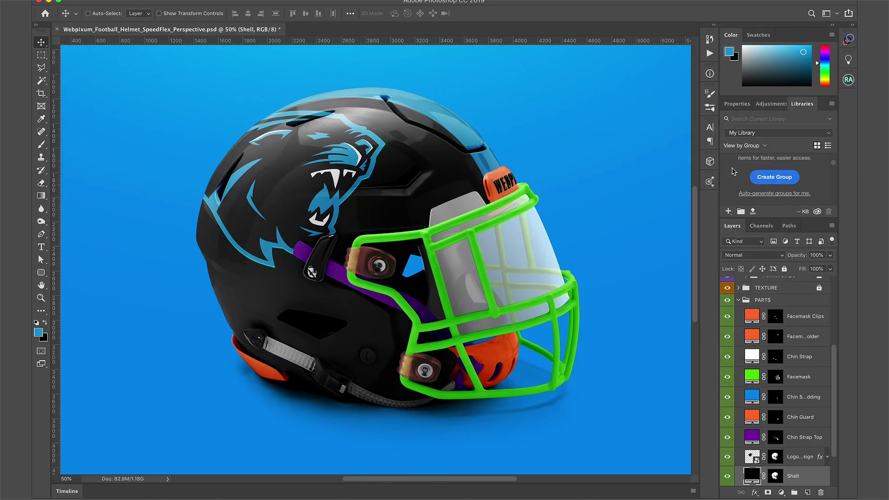
Fill the facemask and facemask clips with black, then select the chin strap top and chin guard
scroll(795, 199, "up", 3)
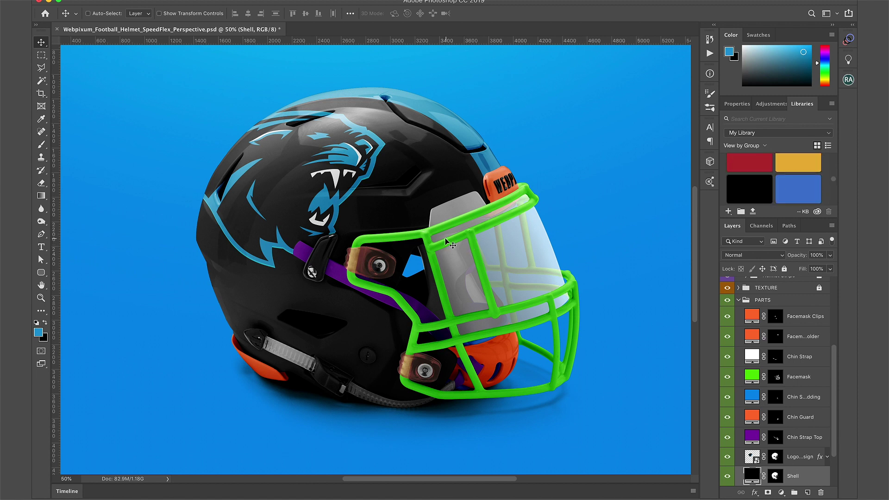
left_click(426, 235, "super")
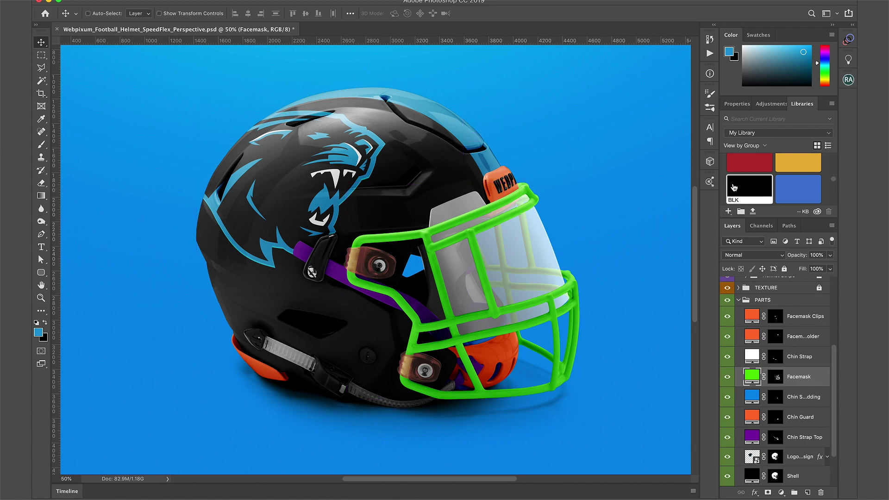
key("d")
key("alt+BackSpace")
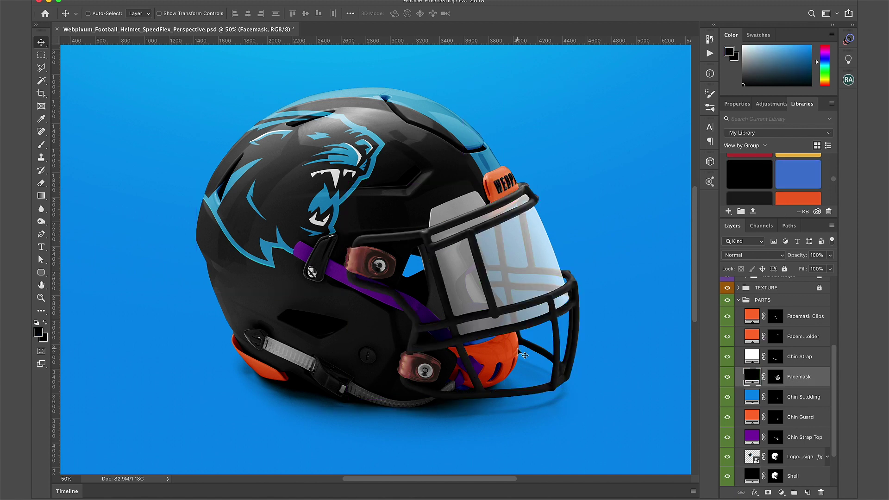
left_click(364, 263, "super")
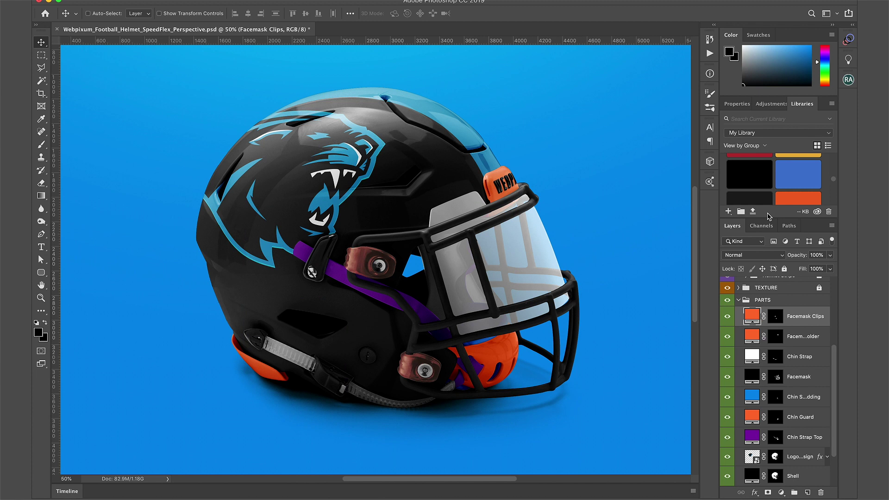
left_click(761, 179)
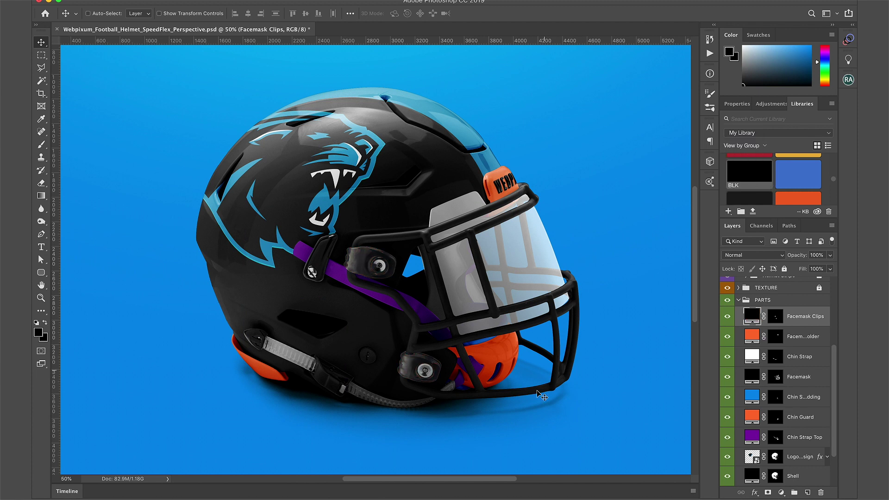
left_click(394, 307, "super")
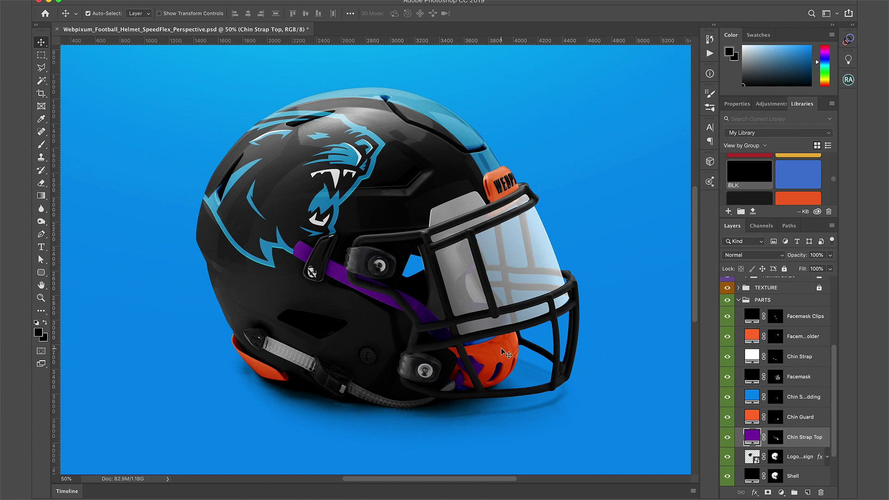
left_click(507, 354, "shift")
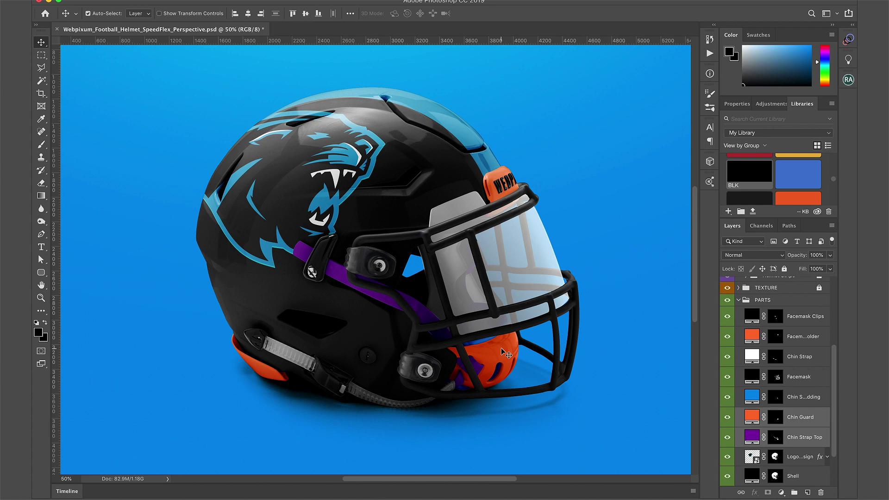
Set the chin strap top and chin guard fill colours to white
double_click(756, 437)
left_click_drag(579, 241, 503, 154)
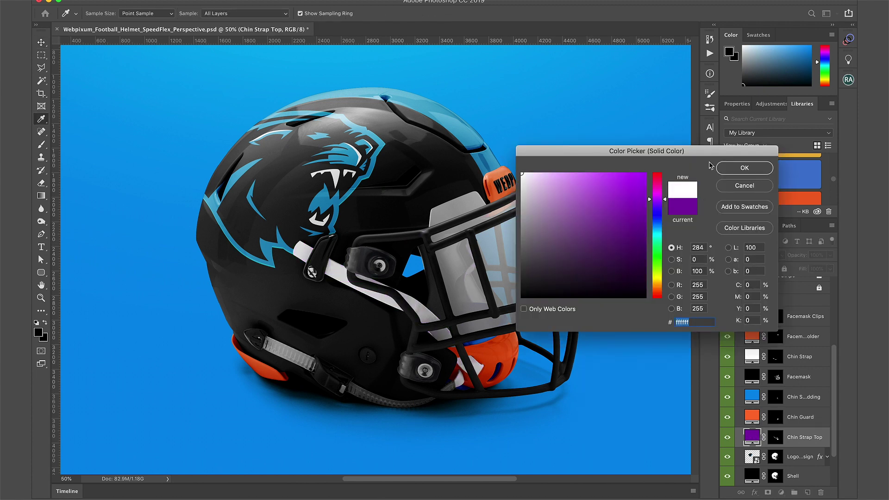
key("Return")
double_click(752, 416)
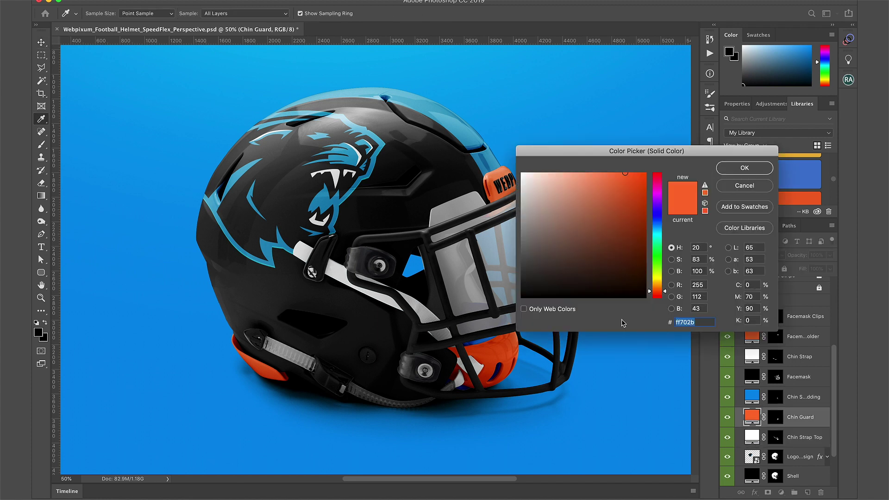
left_click_drag(574, 208, 491, 146)
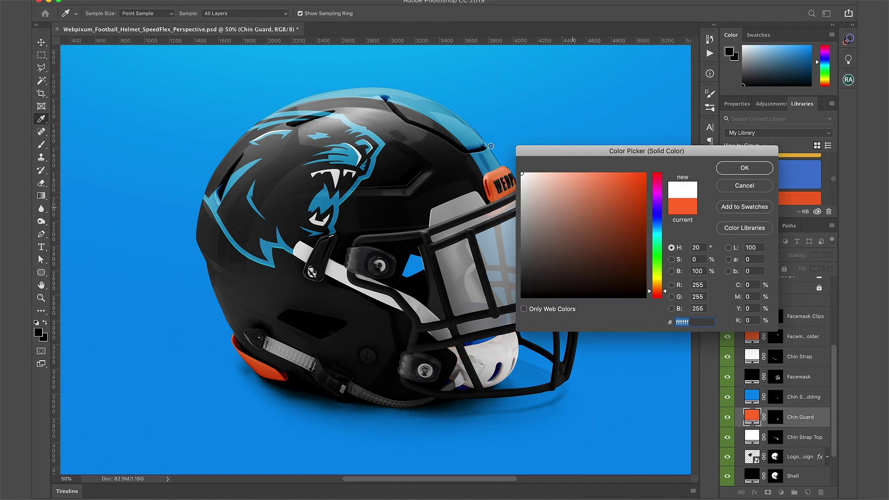
left_click(741, 168)
Colour the chin strap padding with the black BLK library swatch
key("v")
left_click(482, 345)
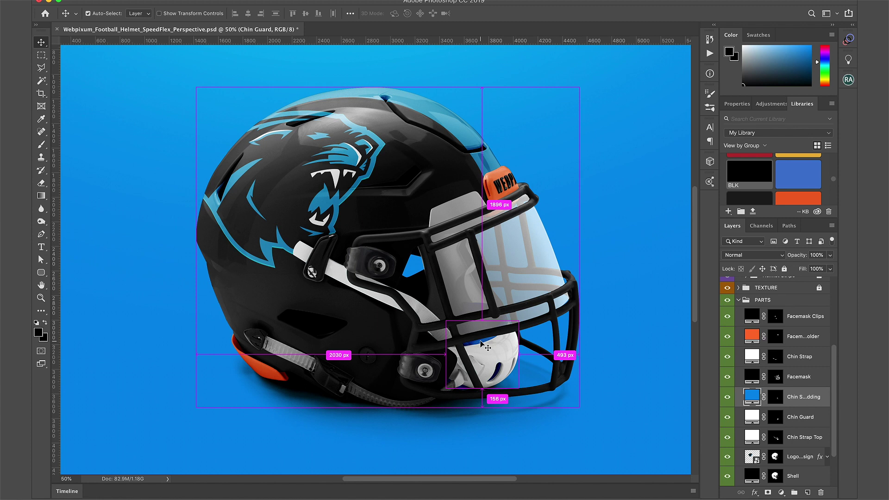
scroll(758, 180, "up", 1)
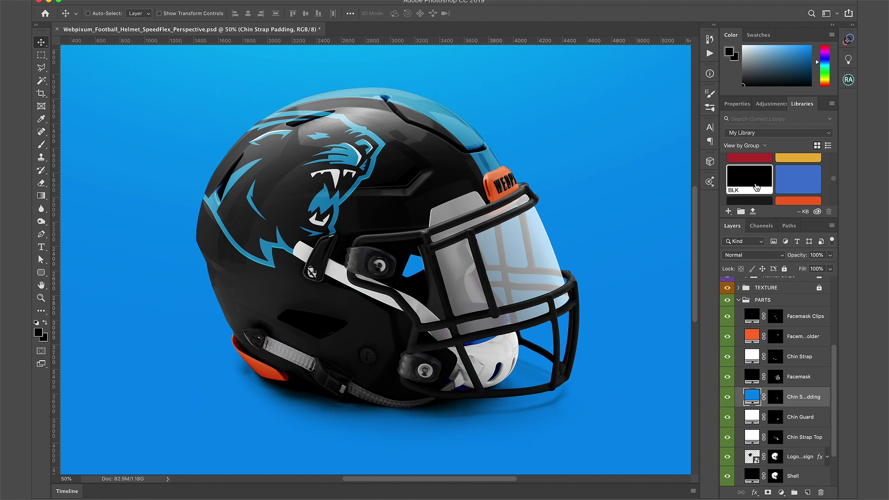
left_click(743, 188)
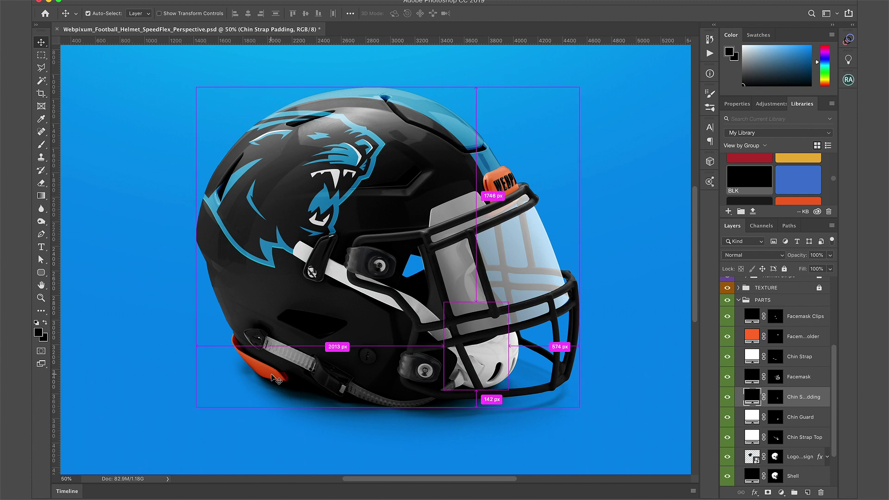
Set the neck guard fill to the logo's light blue sampled with the eyedropper
left_click(285, 376, "ctrl")
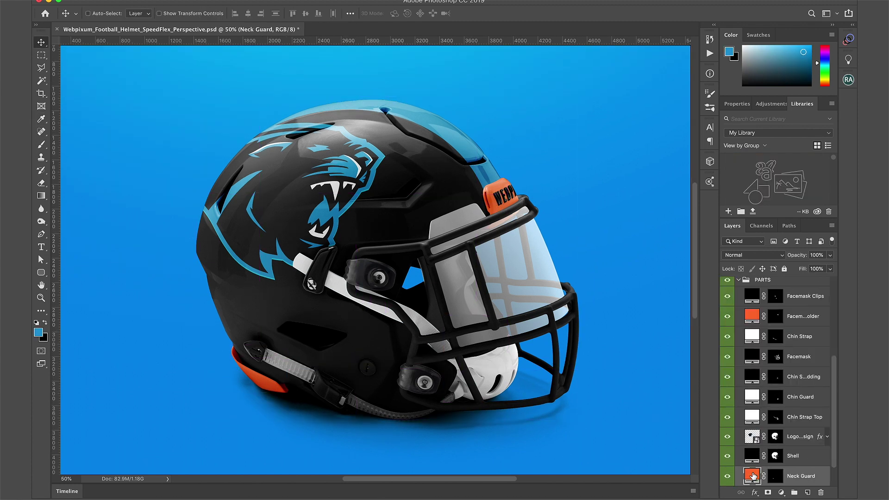
double_click(752, 476)
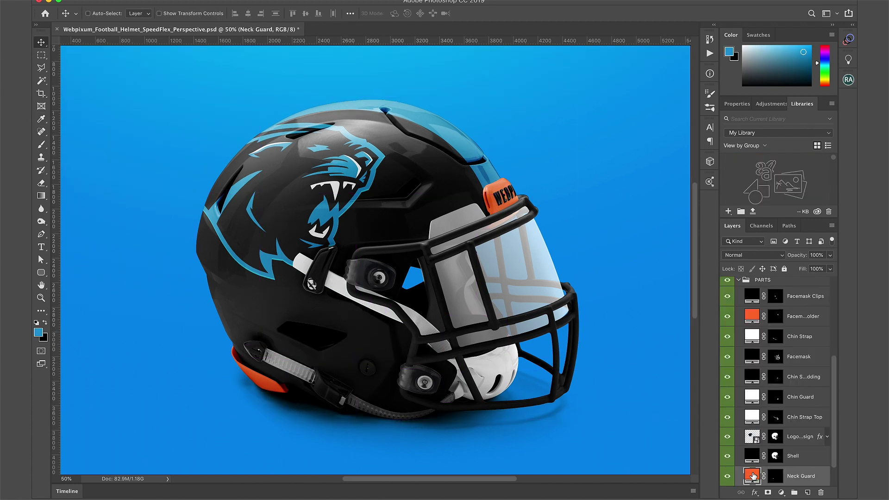
left_click(41, 331)
left_click(570, 148)
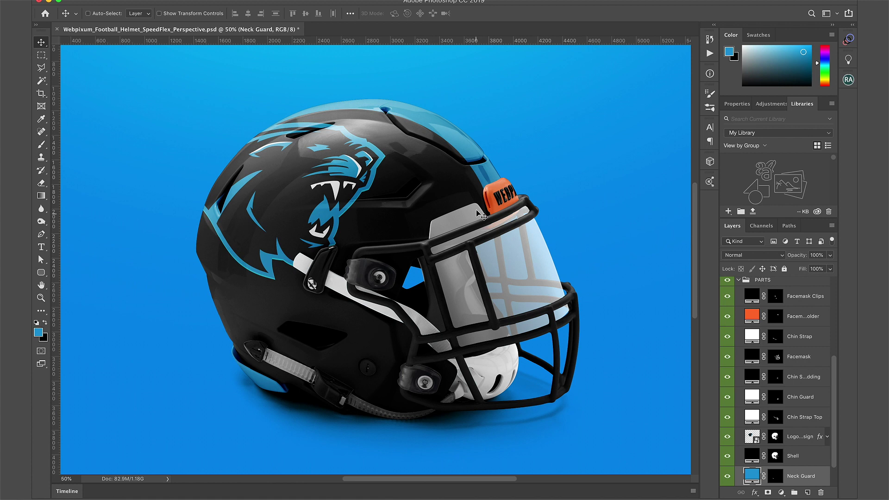
View the helmet at 100%, pan to the bumper, and select the Bumper Logo layer
key("z")
double_click(42, 299)
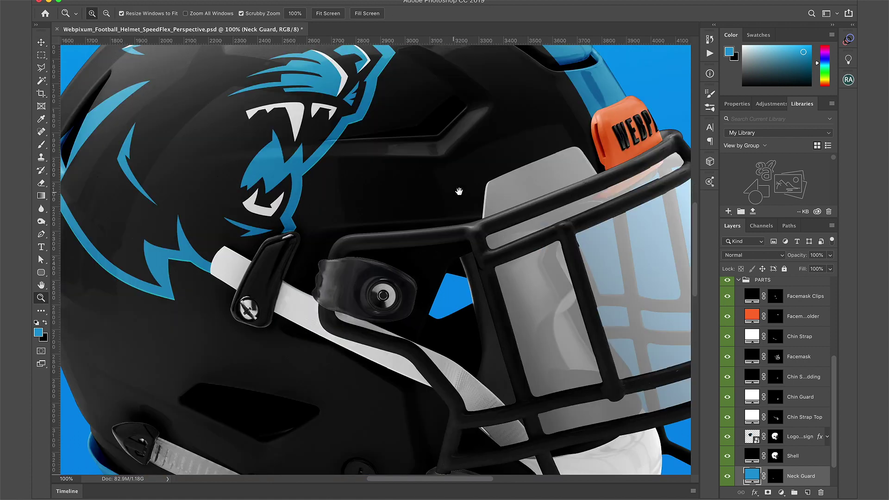
left_click_drag(459, 191, 342, 209)
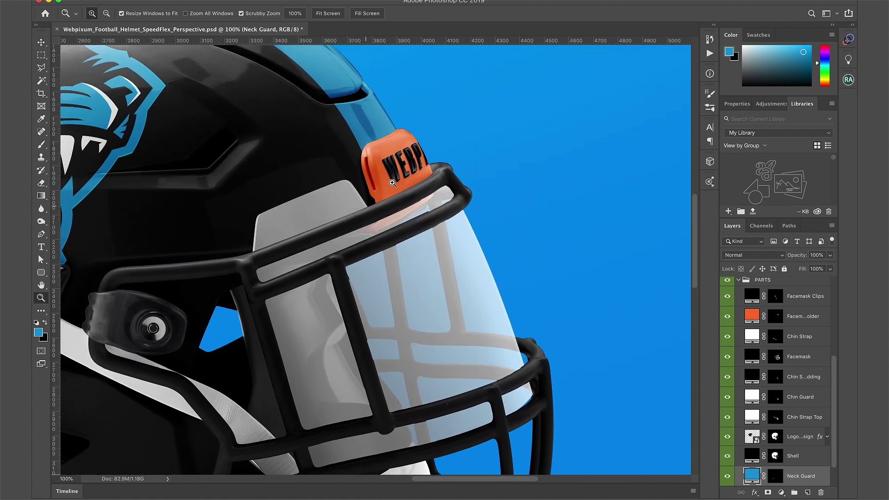
key("v")
key("b")
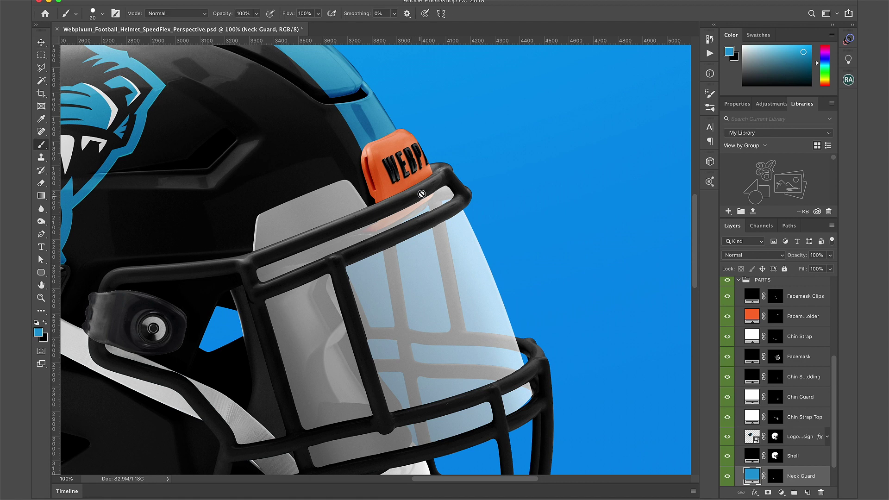
key("v")
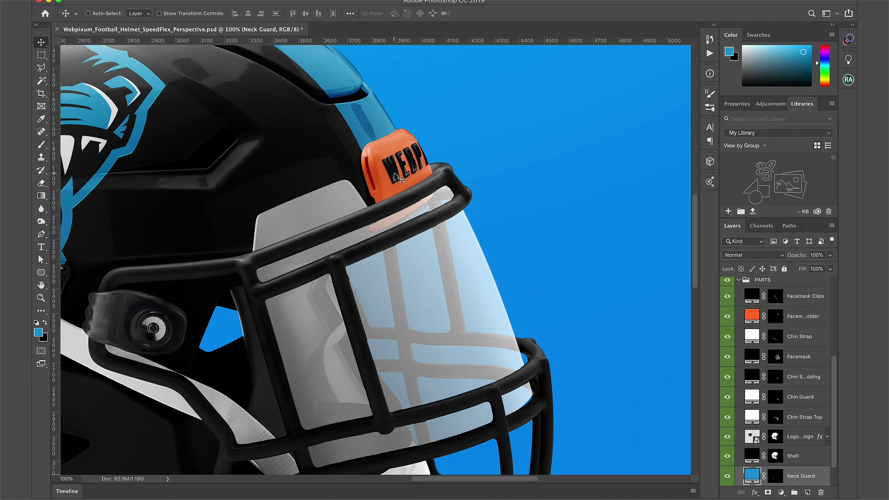
left_click_drag(397, 175, 397, 175)
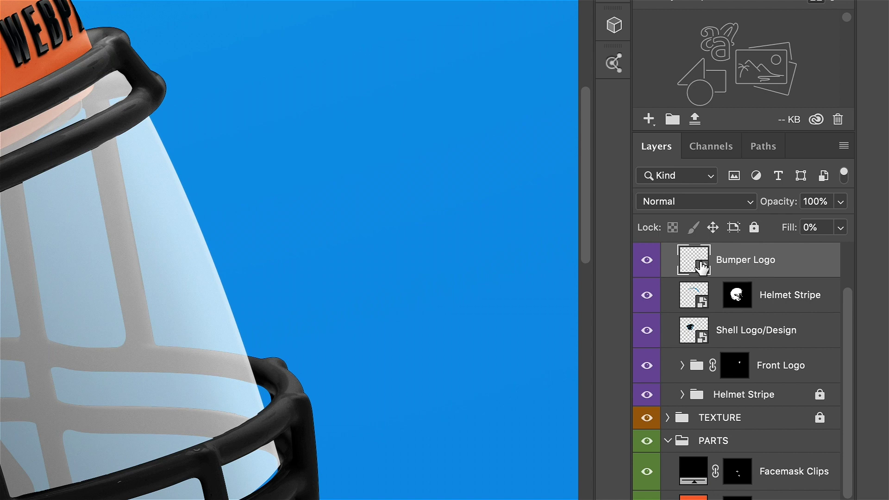
Open the Bumper Logo contents, hide the WEBPIXUM text, and copy PANTHERS from Illustrator
double_click(701, 267)
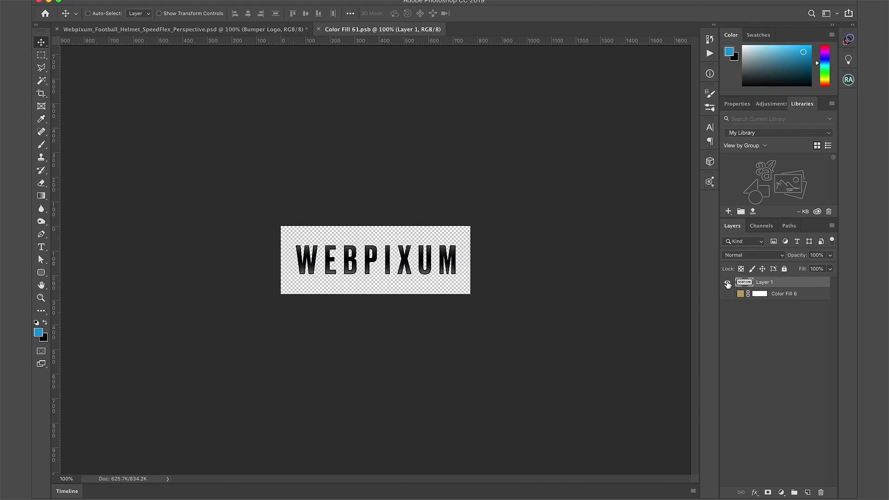
left_click(728, 283)
left_click(199, 484)
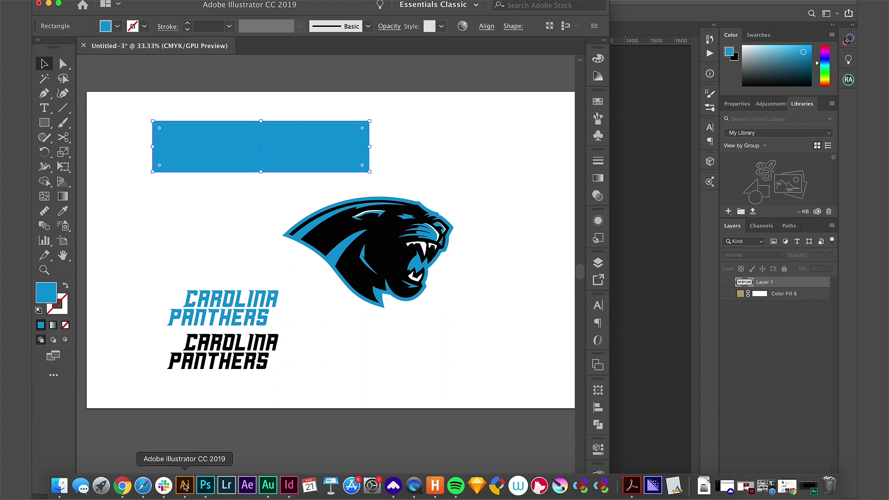
left_click_drag(152, 386, 279, 363)
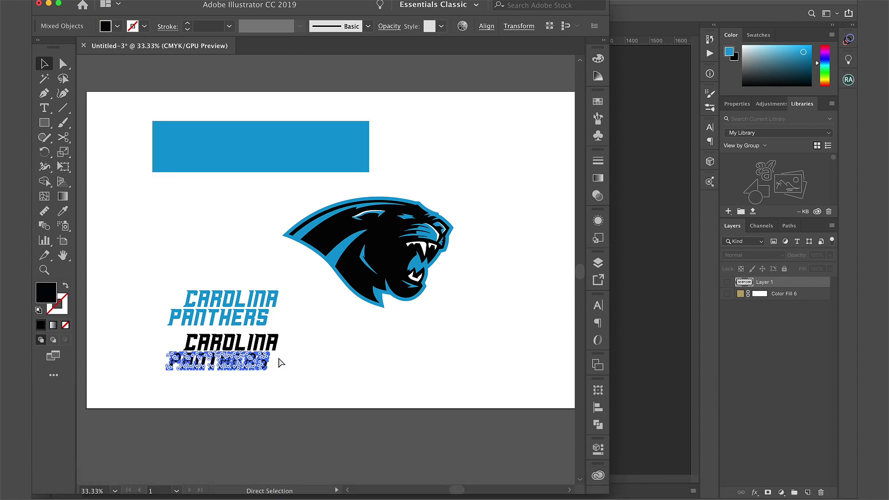
key("super+c")
Paste PANTHERS as a Smart Object, narrow it to fit the canvas, then save and close the bumper file
left_click(621, 313)
key("super+v")
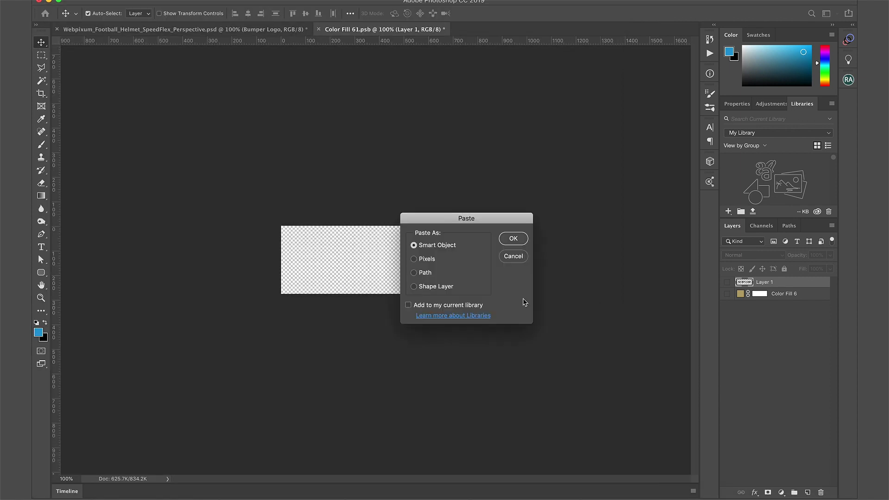
key("Return")
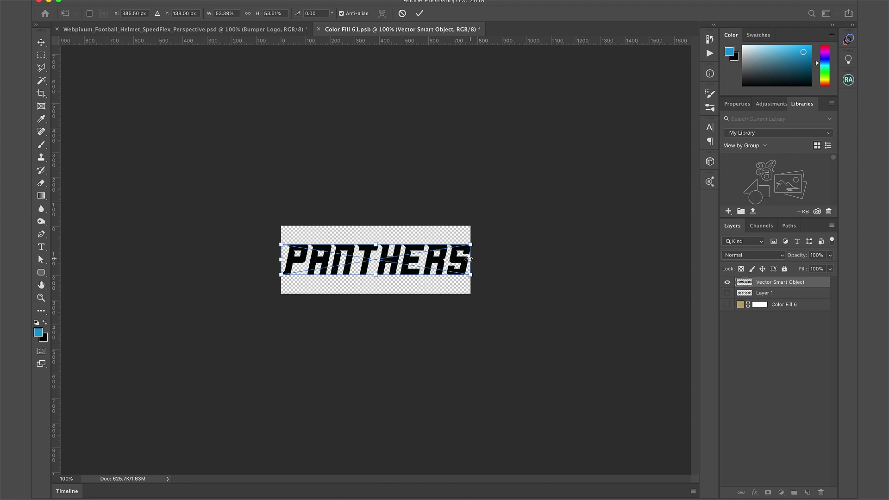
left_click_drag(469, 259, 462, 260)
key("Return")
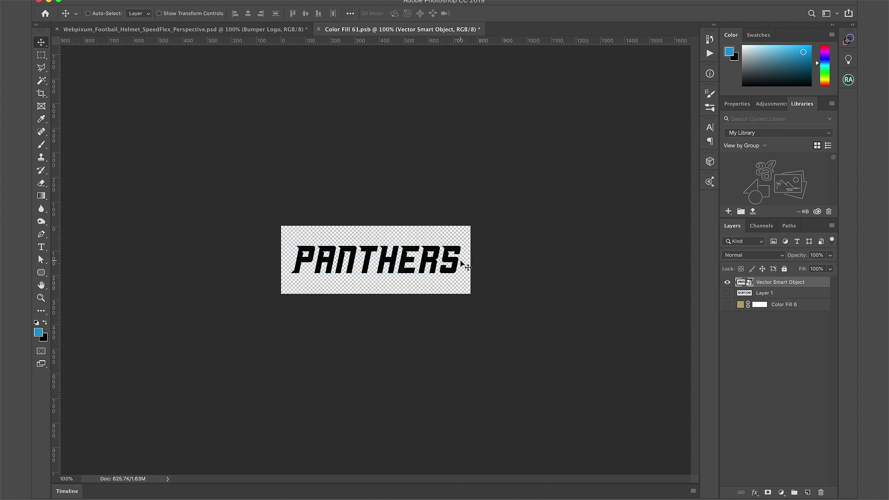
key("super+s")
key("super+w")
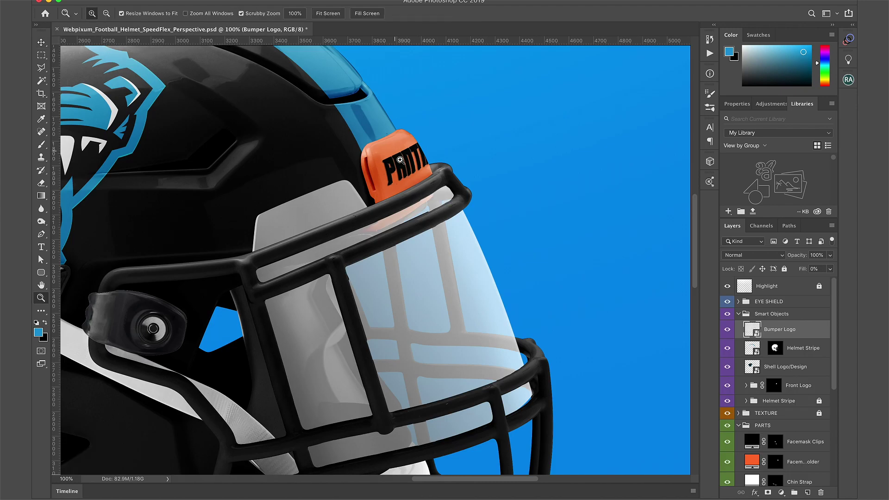
Reopen Color Fill 61.psb, load the PANTHERS letters as a selection, and contract it by 3 px
scroll(407, 183, "up", 3)
scroll(389, 217, "up", 3)
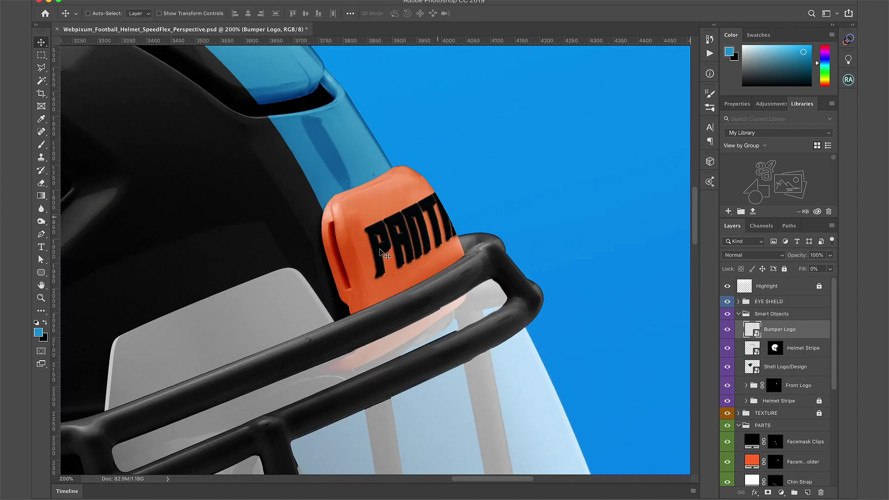
double_click(752, 330)
scroll(446, 277, "up", 4)
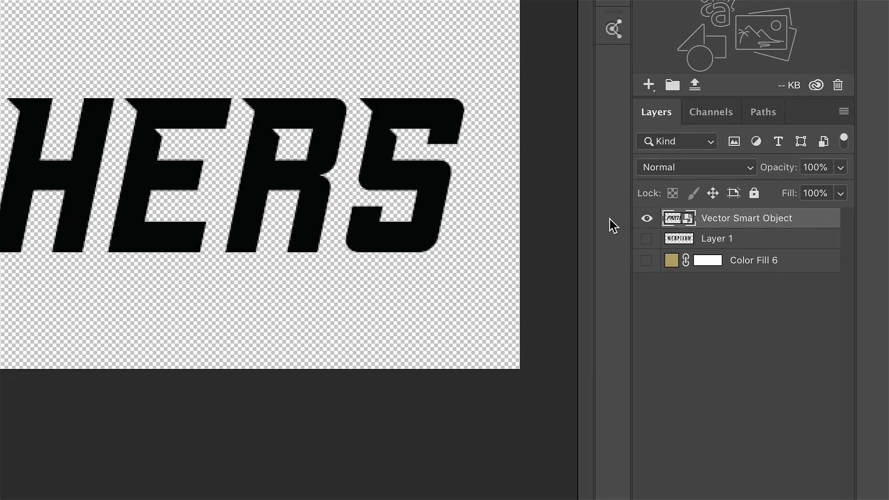
left_click_drag(688, 223, 675, 221)
left_click(675, 221, "ctrl")
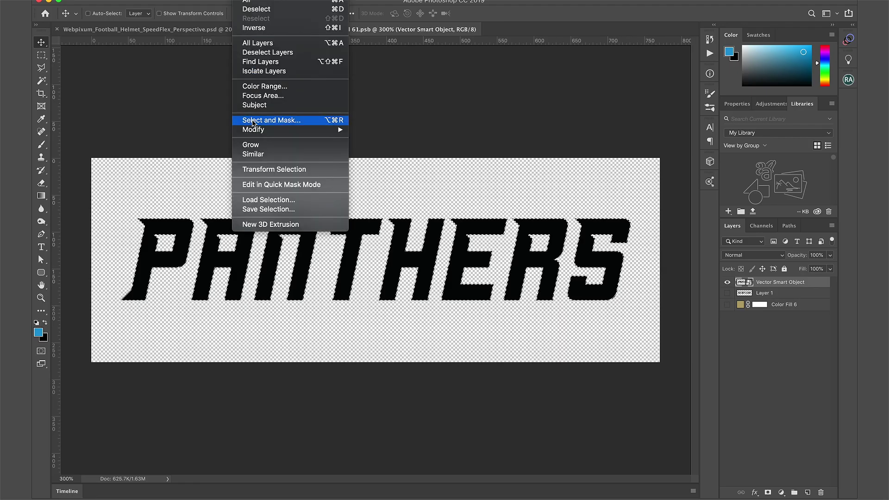
mouse_move(325, 130)
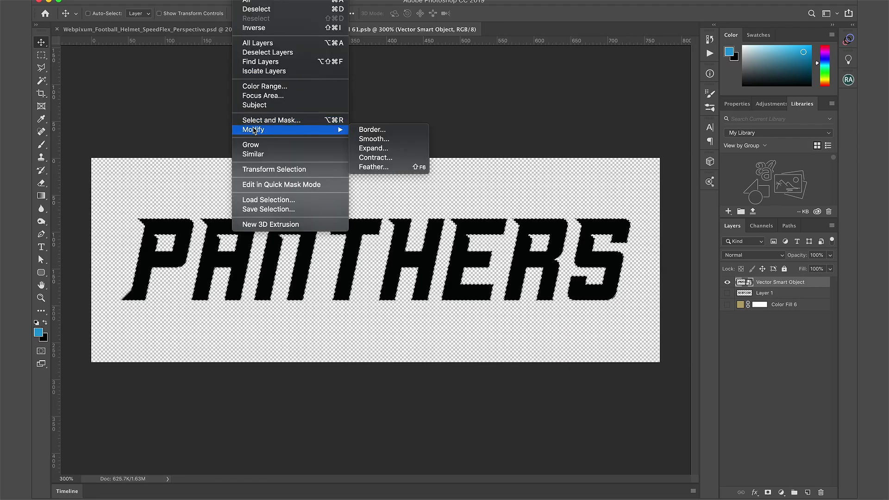
left_click(378, 158)
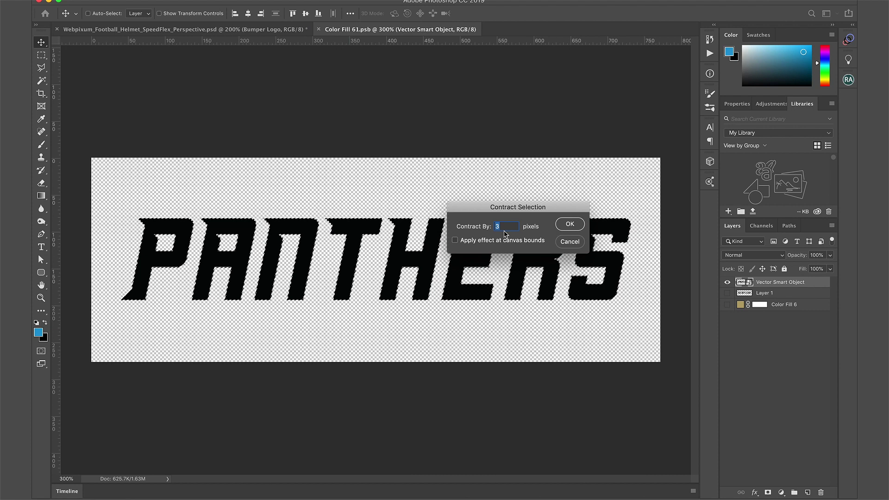
left_click(570, 225)
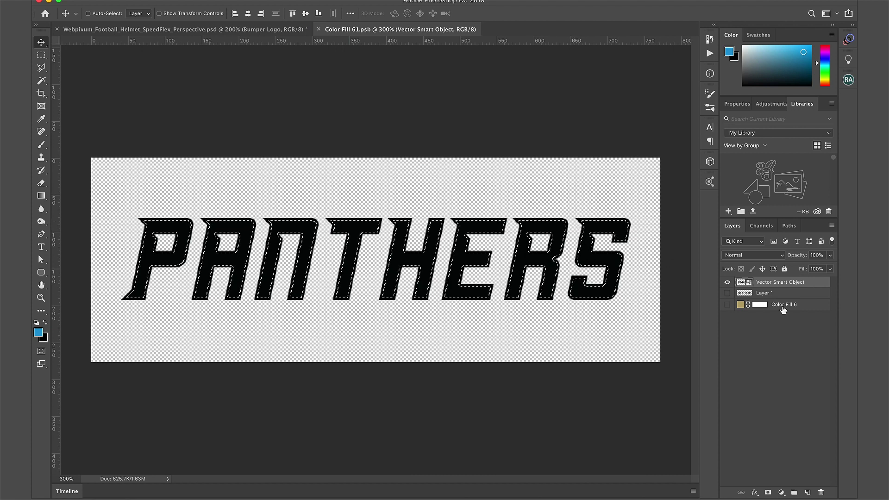
Add a new layer, set up the Gradient tool, and make white the foreground colour
left_click(808, 493)
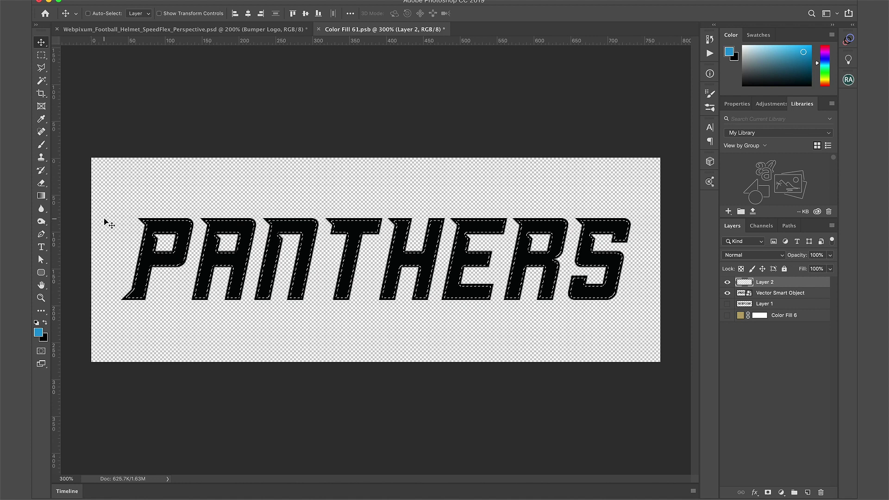
key("g")
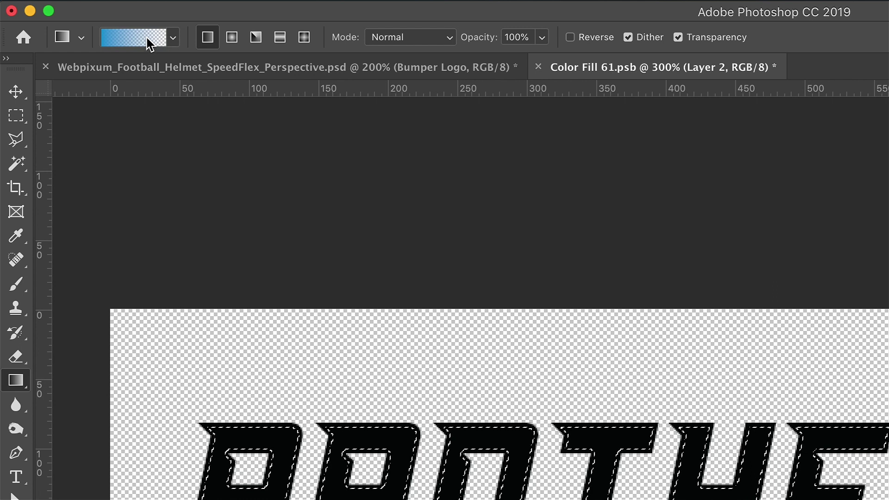
left_click(150, 47)
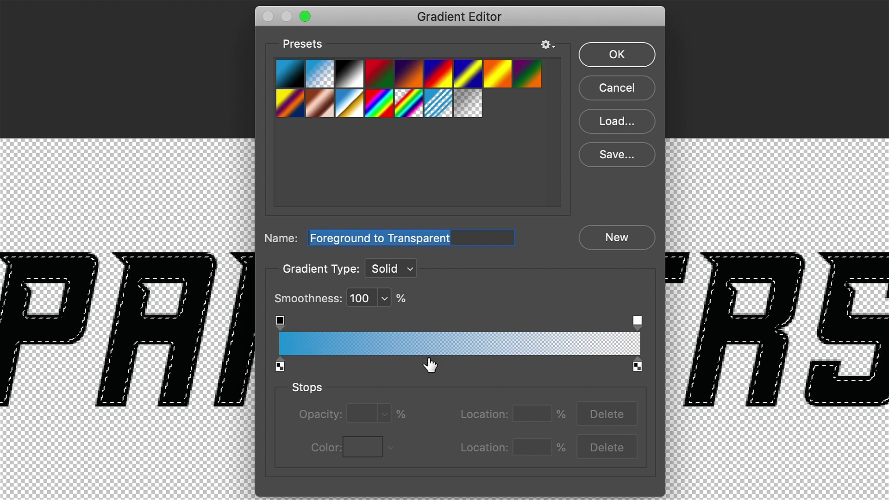
left_click(621, 55)
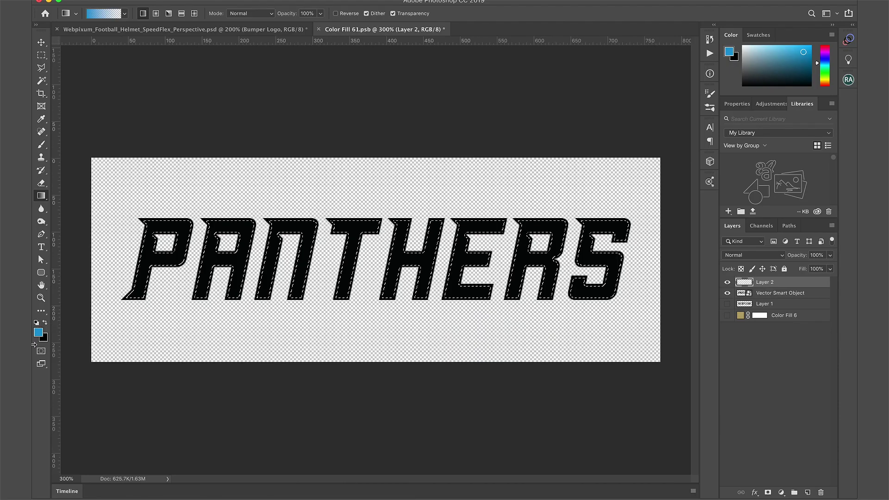
key("x")
left_click(38, 332)
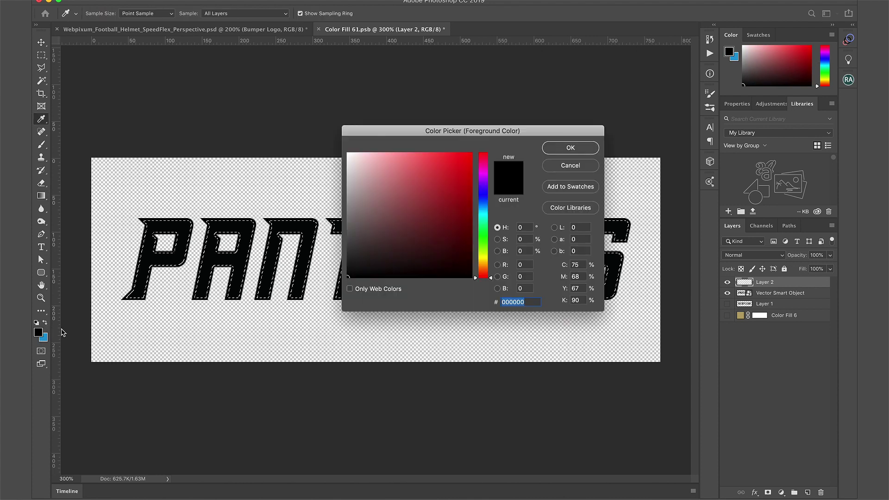
left_click(348, 154)
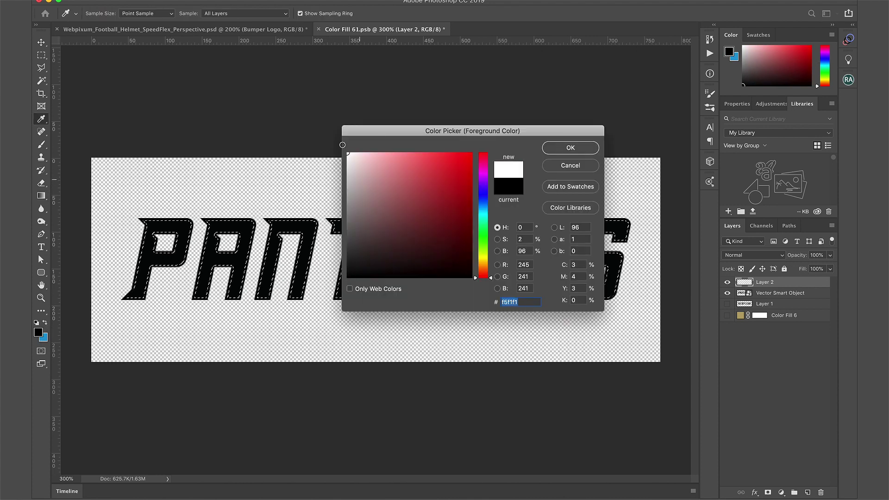
left_click(563, 151)
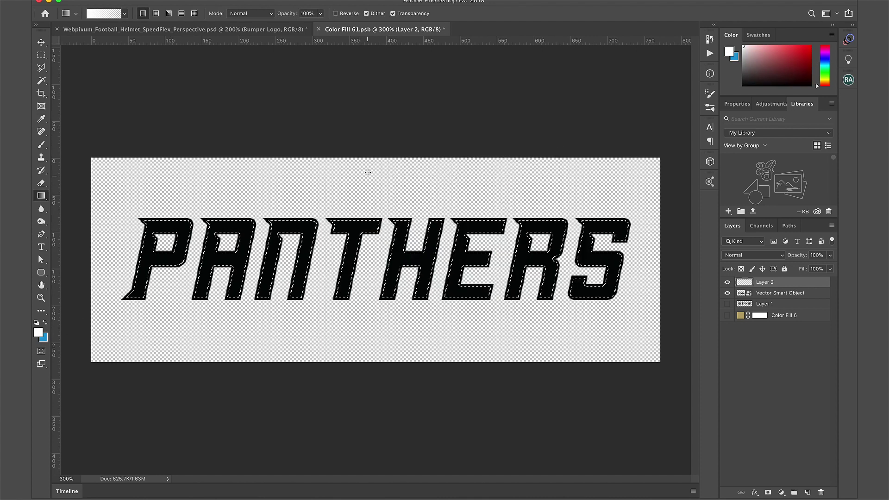
Draw a vertical white-to-black gradient upward through the letters, deselect, and save
left_click_drag(368, 233, 366, 258)
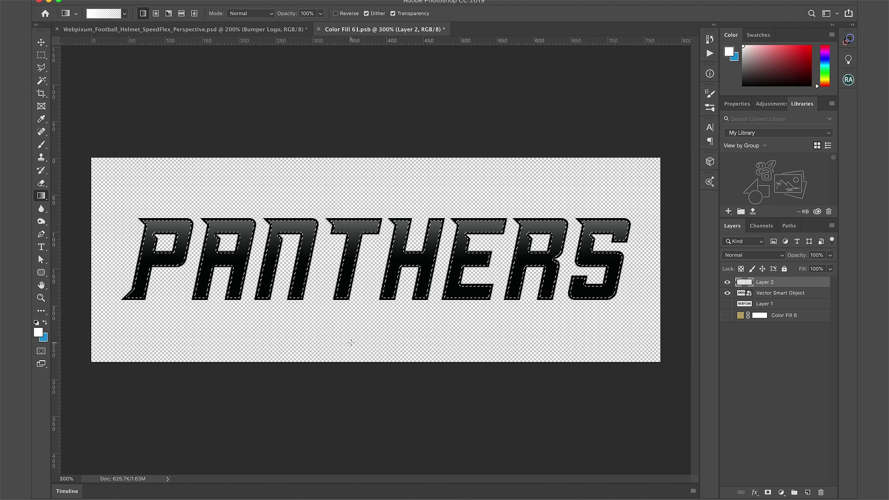
left_click_drag(351, 343, 353, 277)
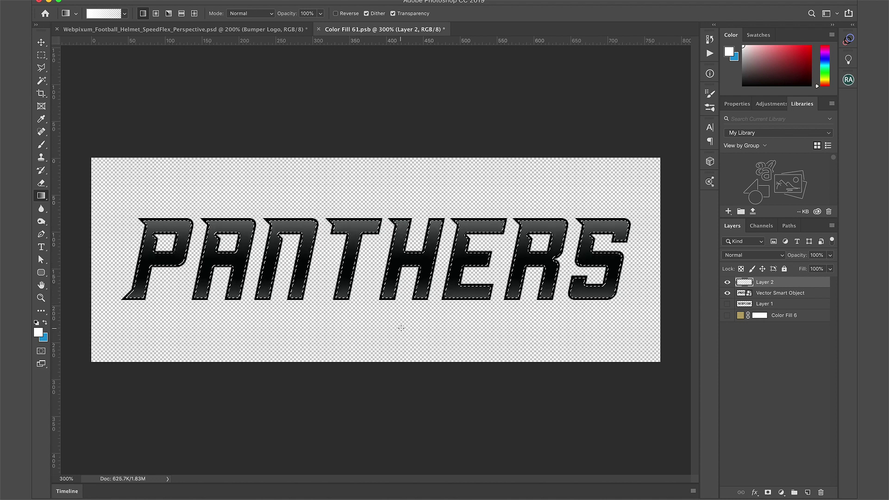
key("super+d")
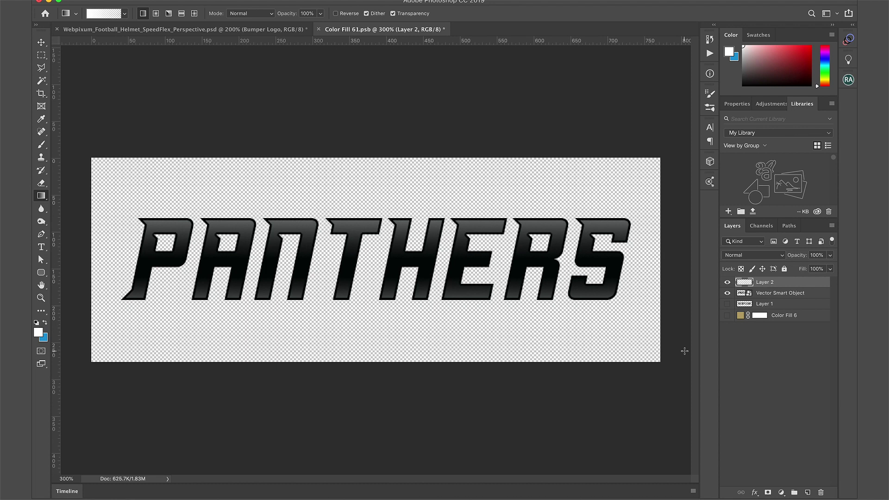
key("super+s")
Close the wordmark file and change the Facemask Holder's fill from orange to white
left_click(320, 30)
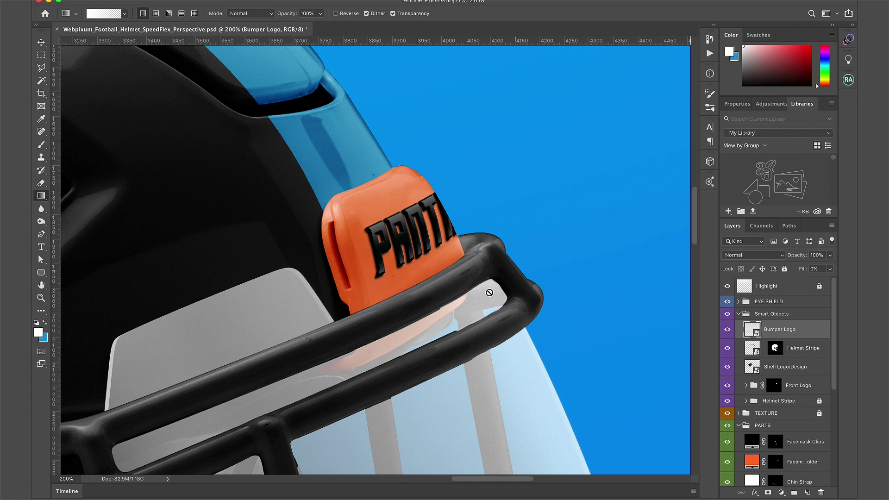
key("v")
left_click_drag(354, 221, 355, 222)
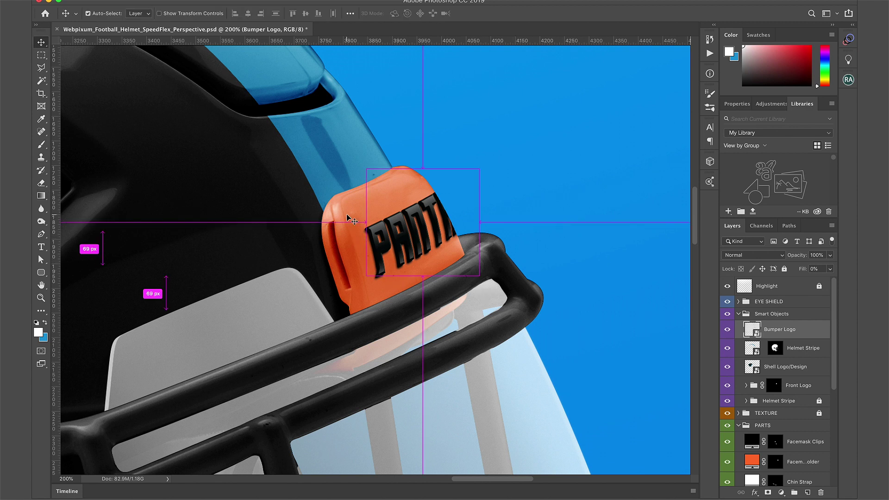
left_click(352, 220)
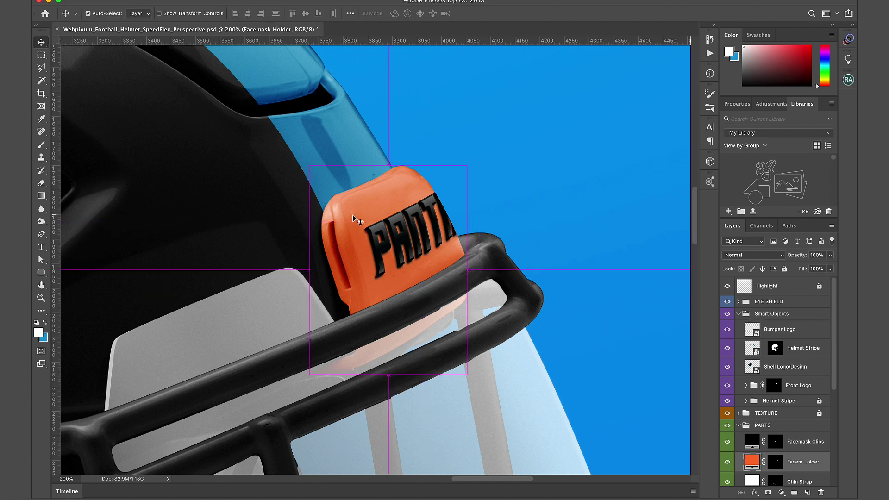
double_click(753, 461)
left_click_drag(397, 176, 317, 136)
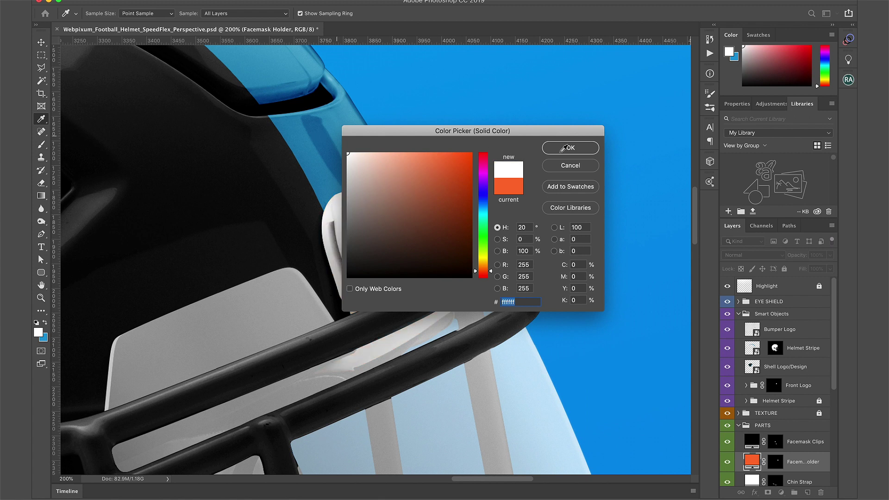
left_click(574, 148)
Zoom out to show the whole helmet on the canvas
key("z")
left_click(349, 271, "alt")
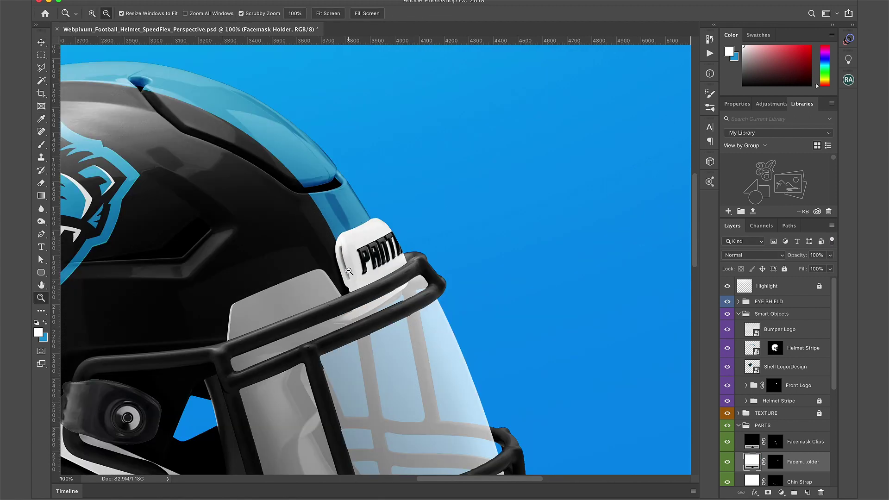
left_click(349, 271, "alt")
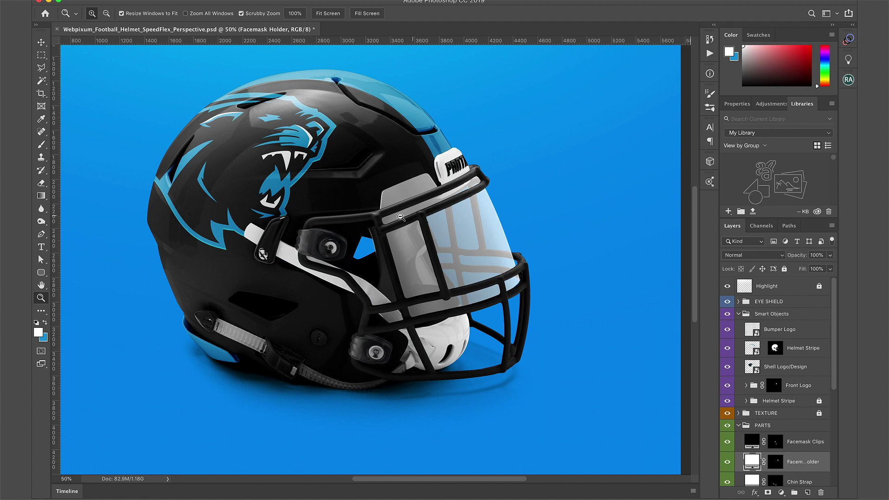
left_click(400, 216, "alt")
key("v")
scroll(399, 223, "up", 1)
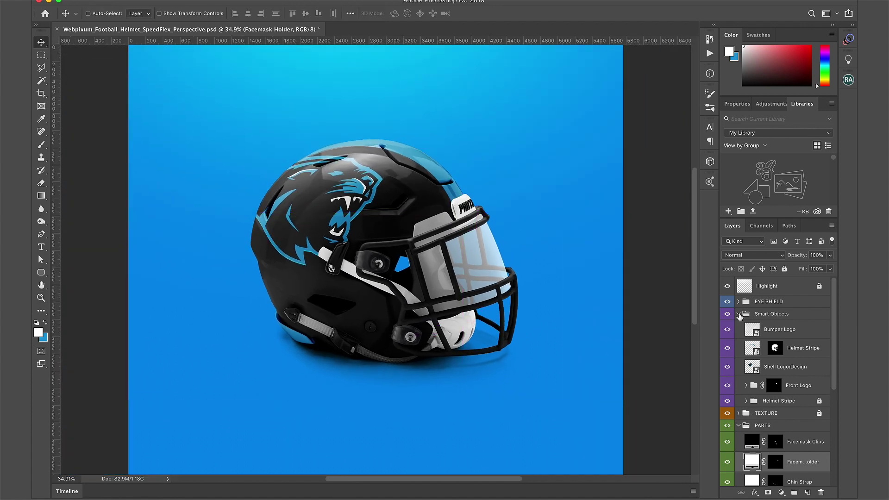
Collapse the other groups, then in SHADOWS hide shadow 2 and show the soft shadow 1
left_click(739, 314)
left_click(738, 338)
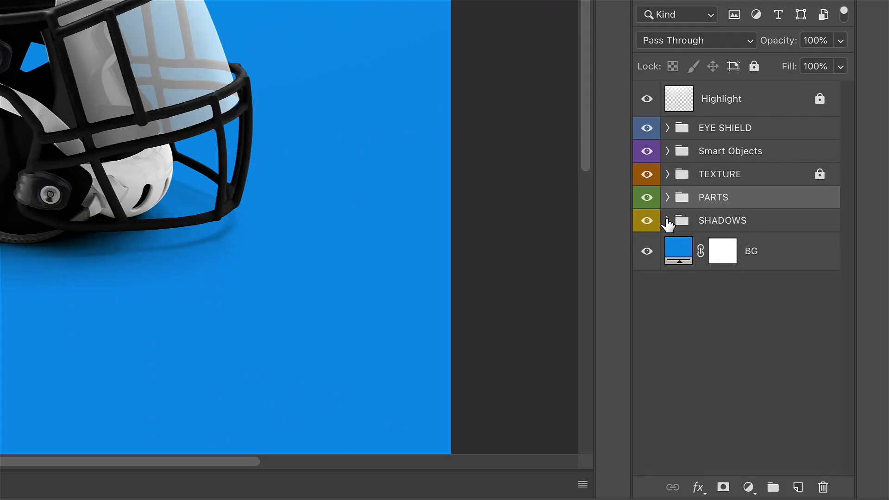
left_click(667, 221)
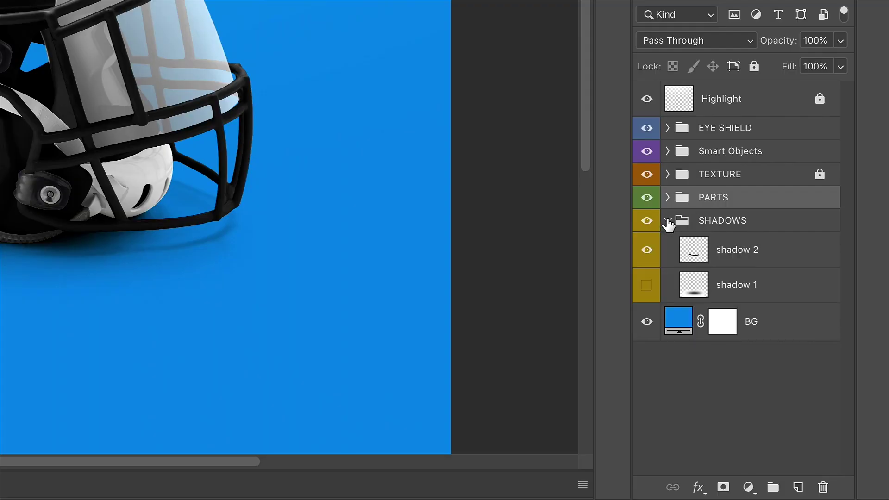
left_click(647, 250)
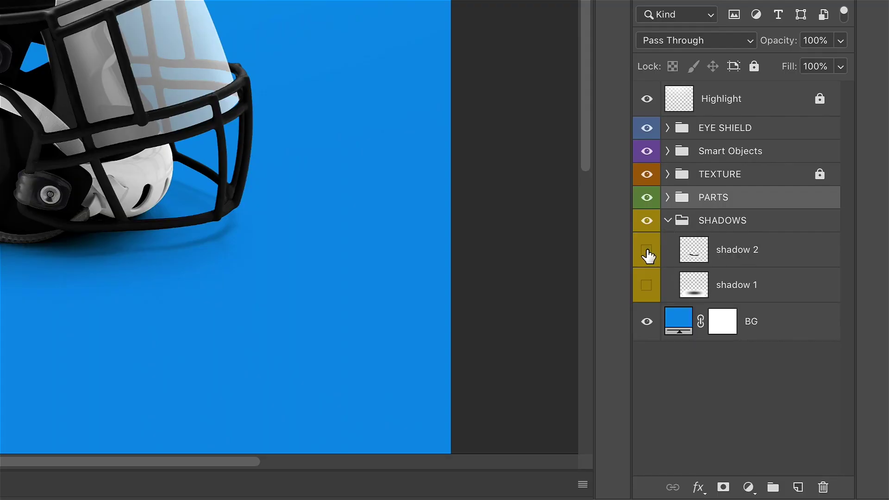
left_click(647, 286)
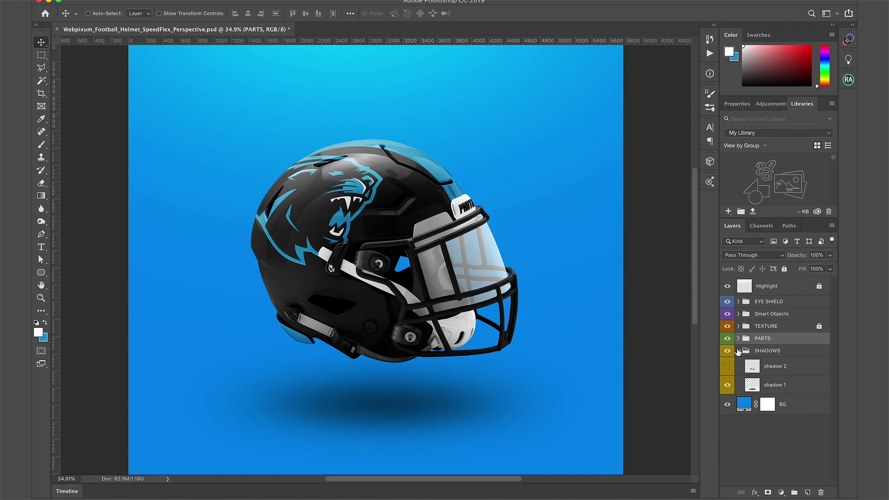
left_click(739, 351)
Change the BG fill colour from bright blue to dark charcoal grey #1d1d1d
double_click(745, 368)
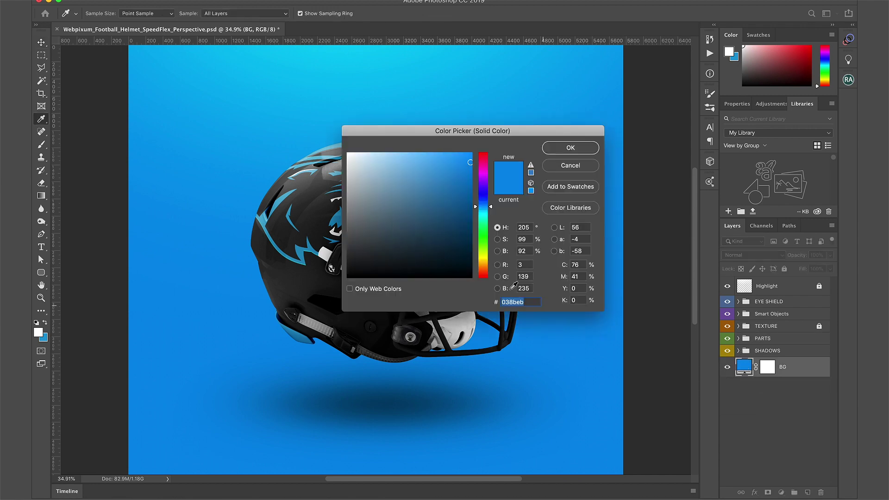
left_click(343, 249)
left_click_drag(343, 248, 330, 265)
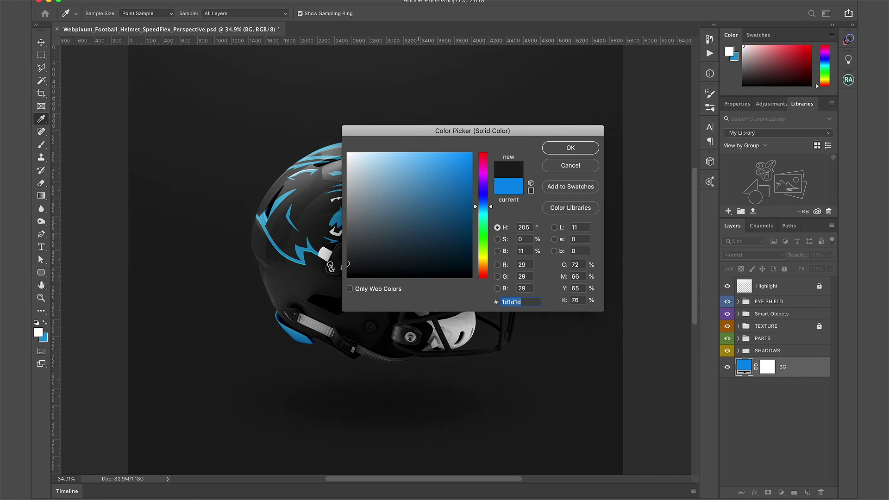
left_click(571, 148)
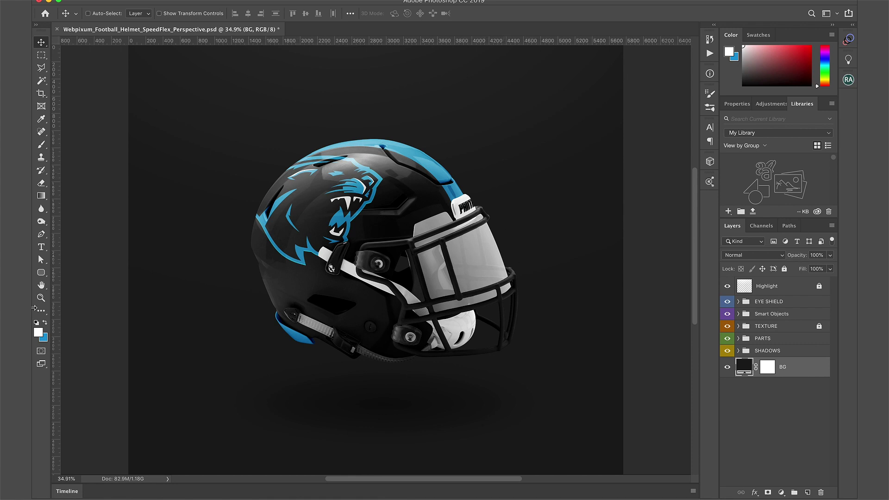
left_click(41, 297)
Zoom in to 50% and replace the Clear Visor with the Dark Visor & Color visor
key("super+equal")
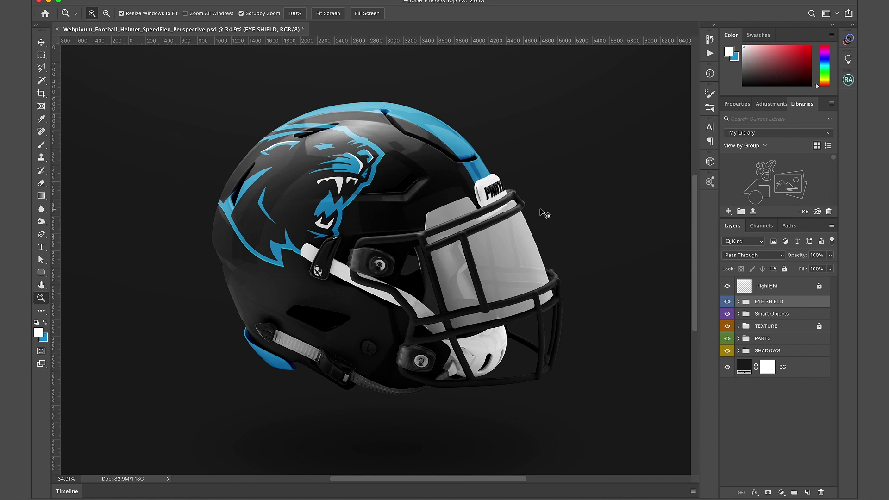
left_click(739, 302)
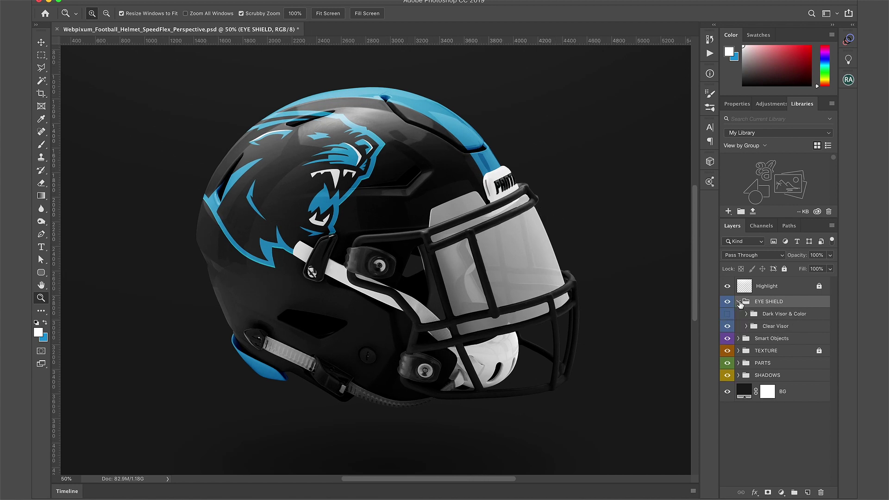
left_click(728, 327)
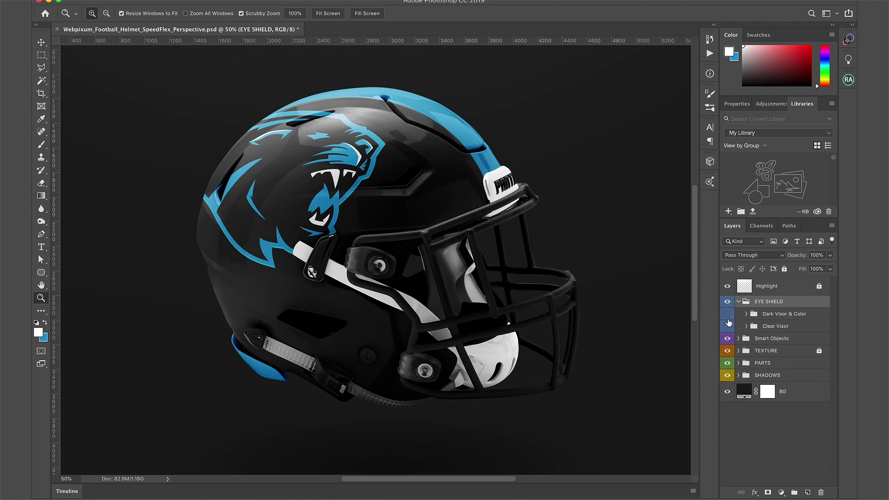
left_click(728, 315)
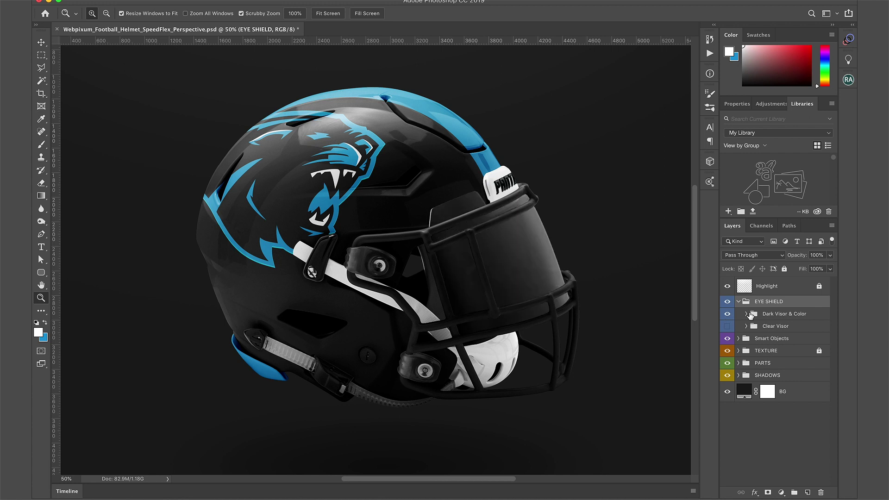
Enable the visor's Change Color tint and set it to the logo's light blue
left_click(746, 315)
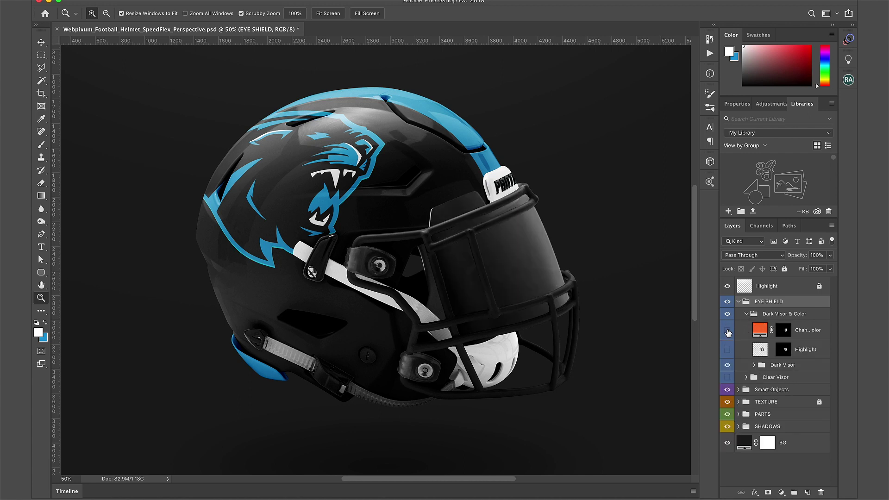
left_click(727, 331)
double_click(760, 330)
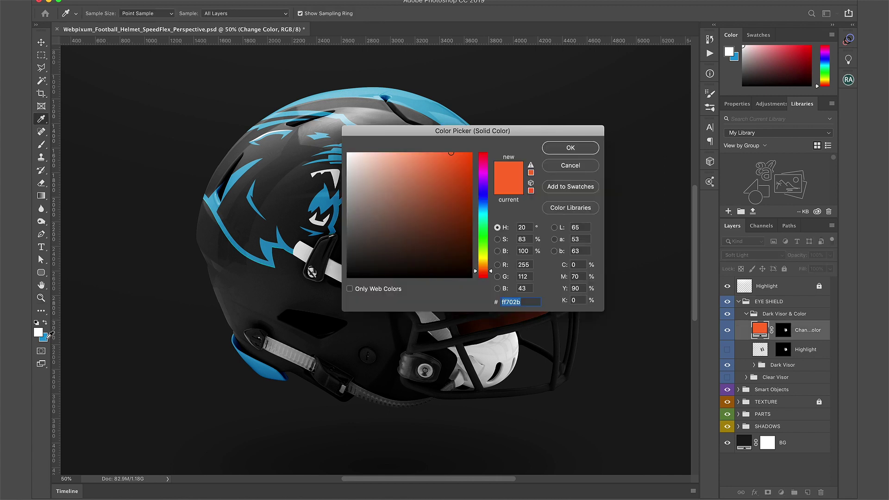
left_click(48, 338)
left_click(570, 148)
Collapse and deselect the EYE SHIELD group, then zoom out to fit the whole mockup
key("z")
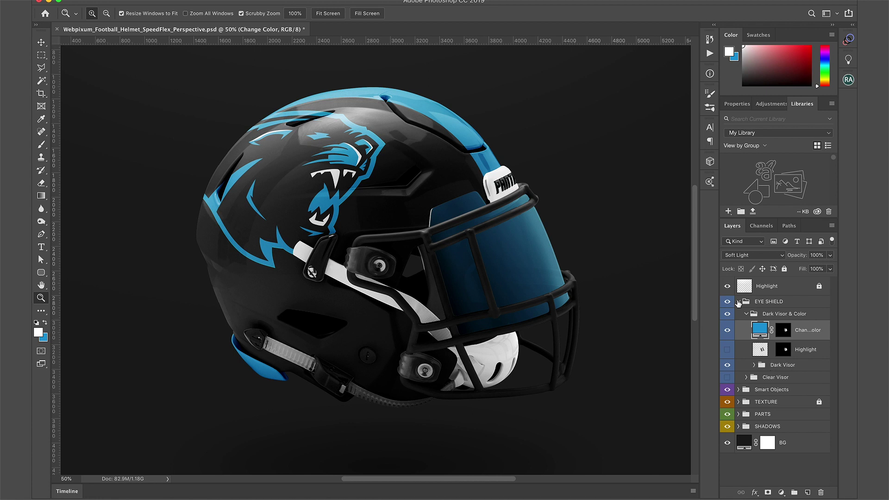
left_click(739, 302)
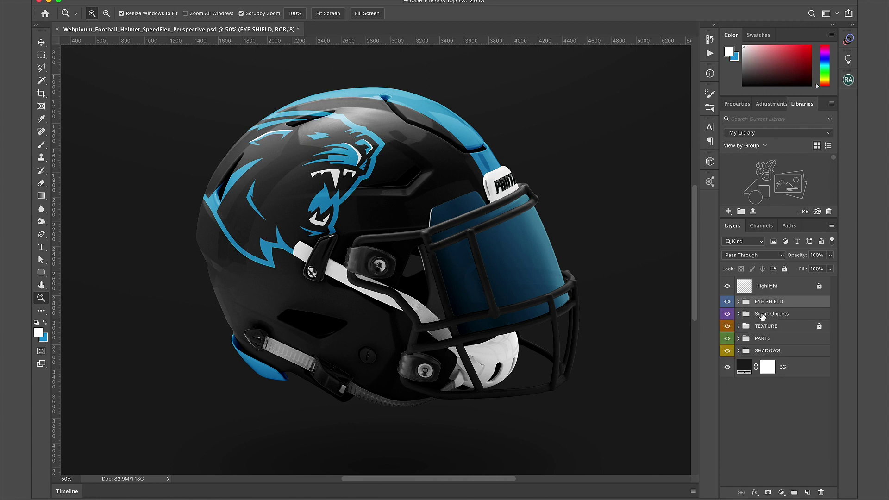
left_click(777, 416)
key("ctrl+0")
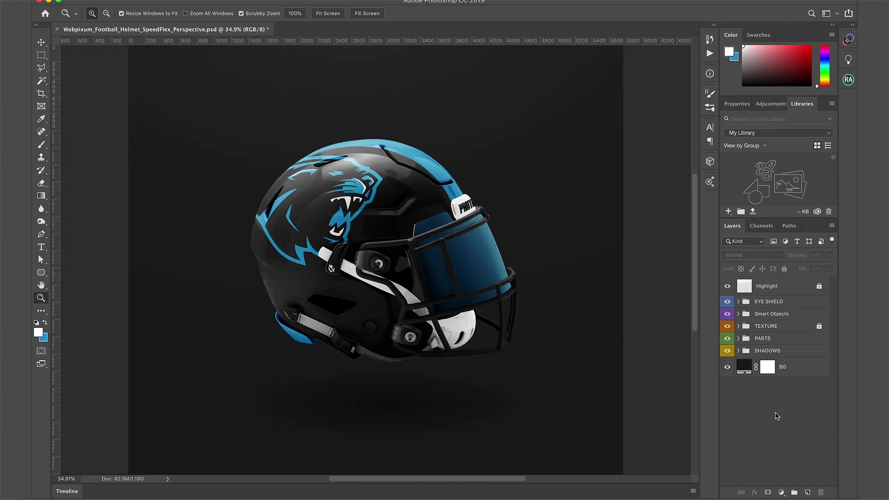